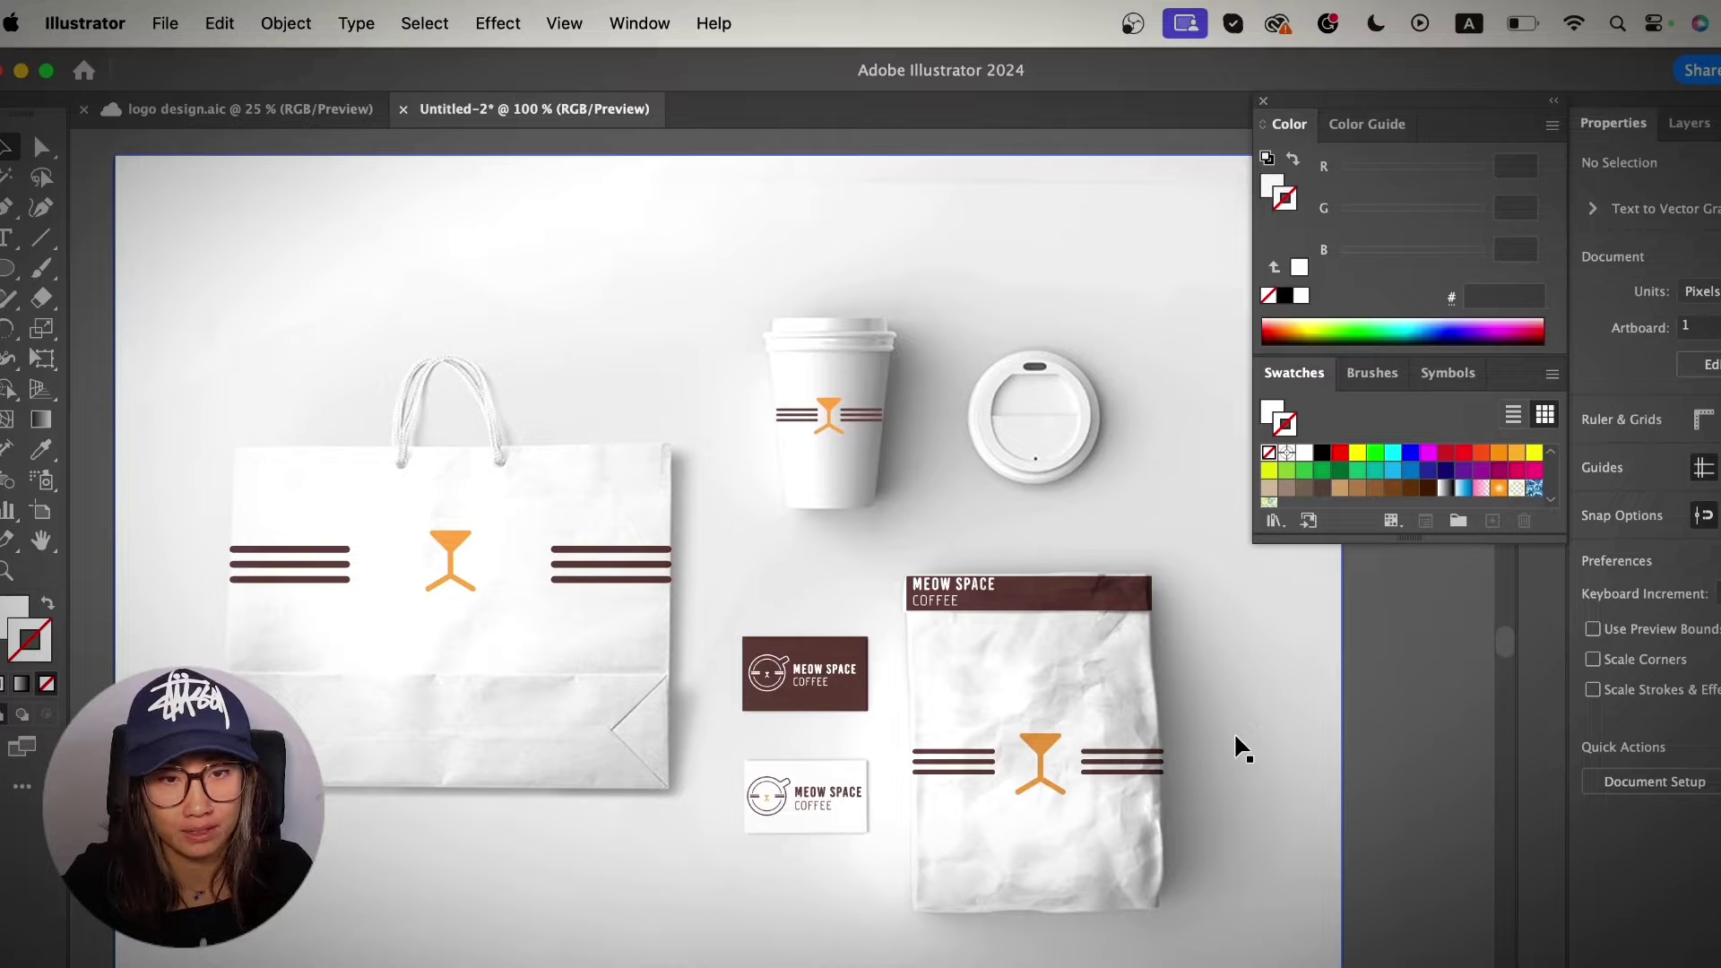
Choose File > Export > Export As to export the mockup as an image.
left_click(164, 24)
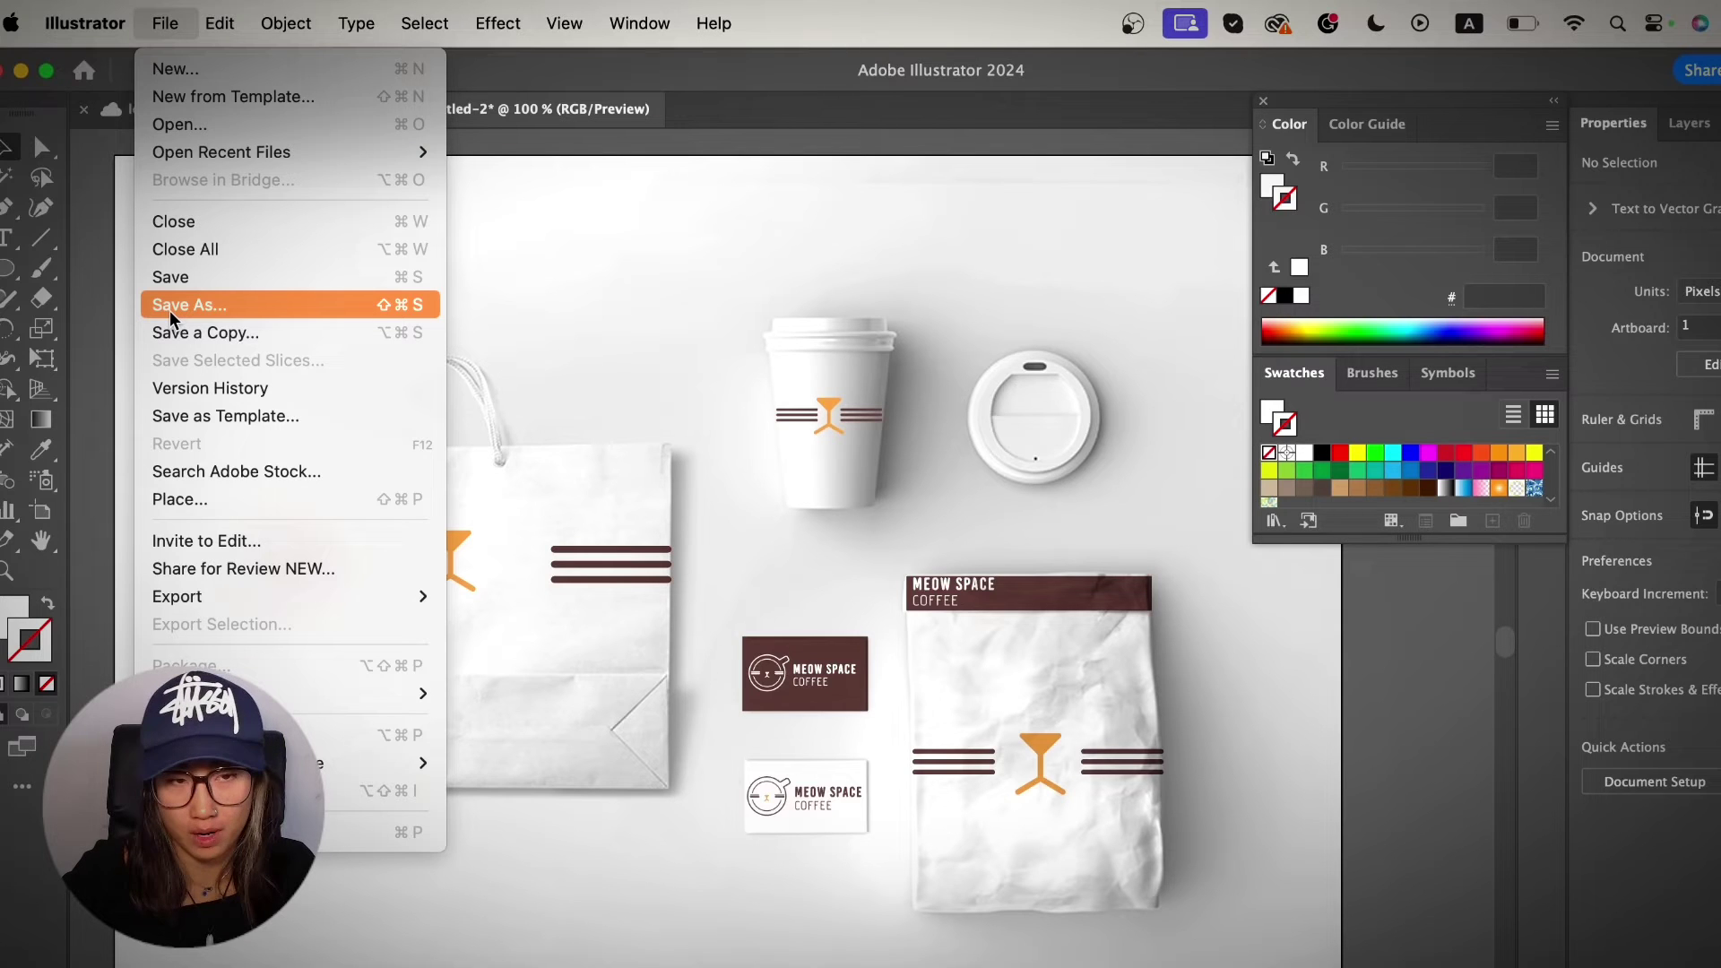
mouse_move(176, 595)
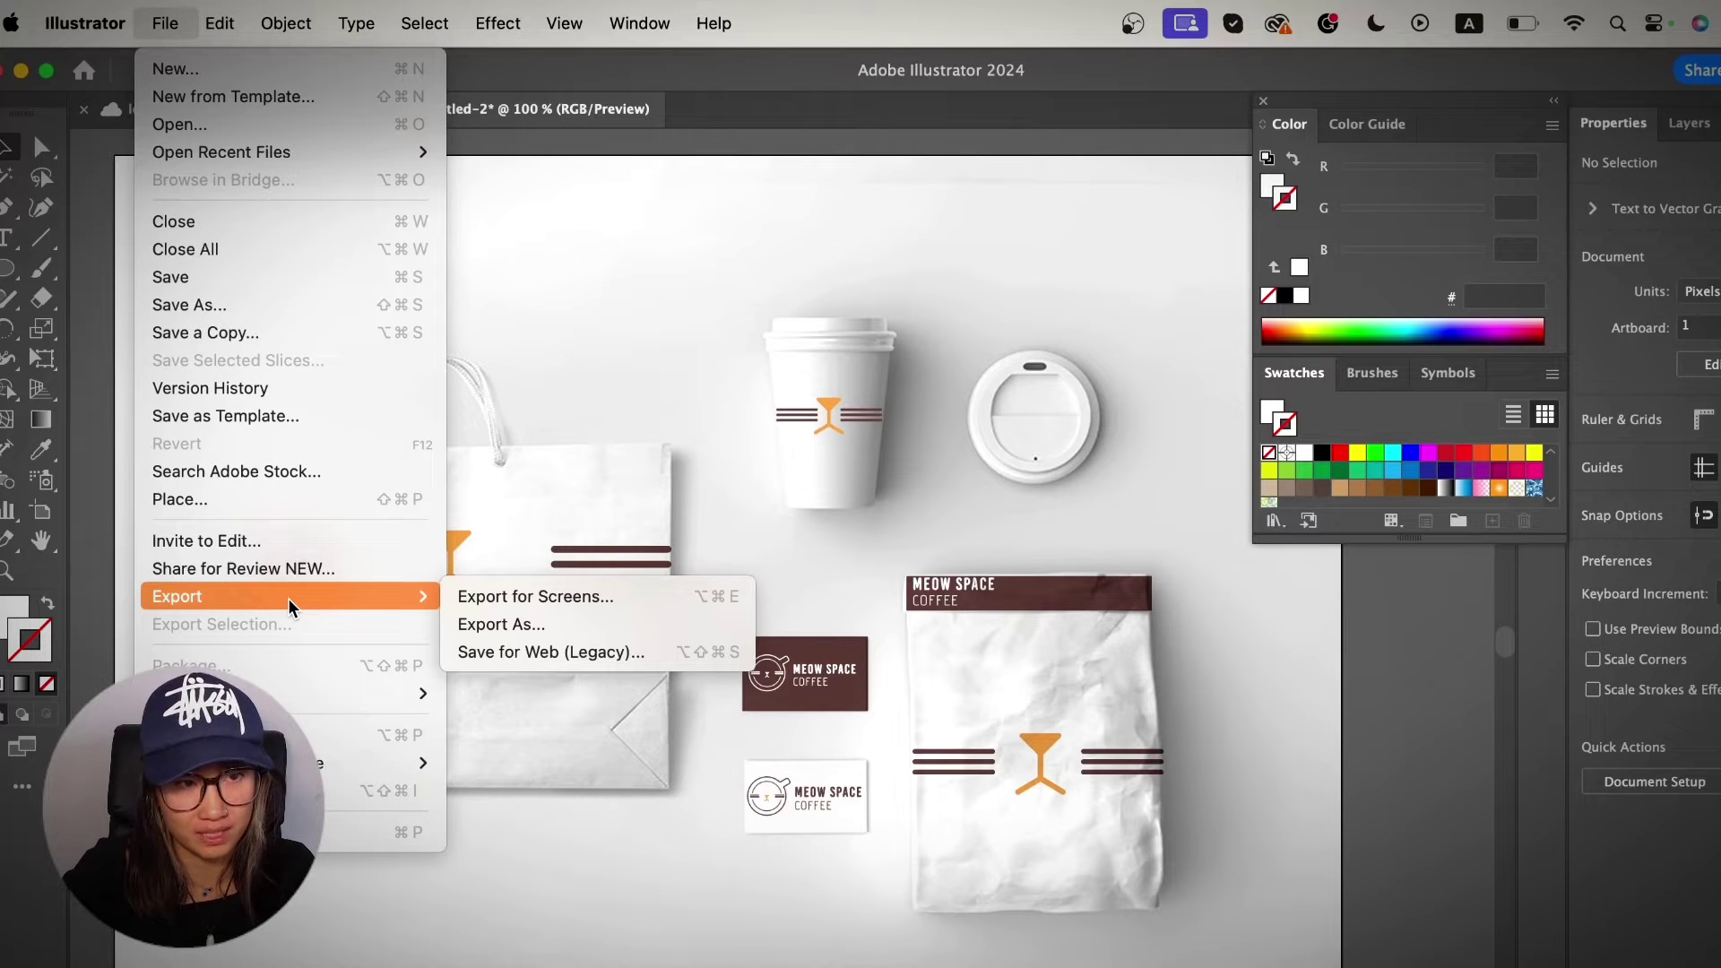
left_click(609, 627)
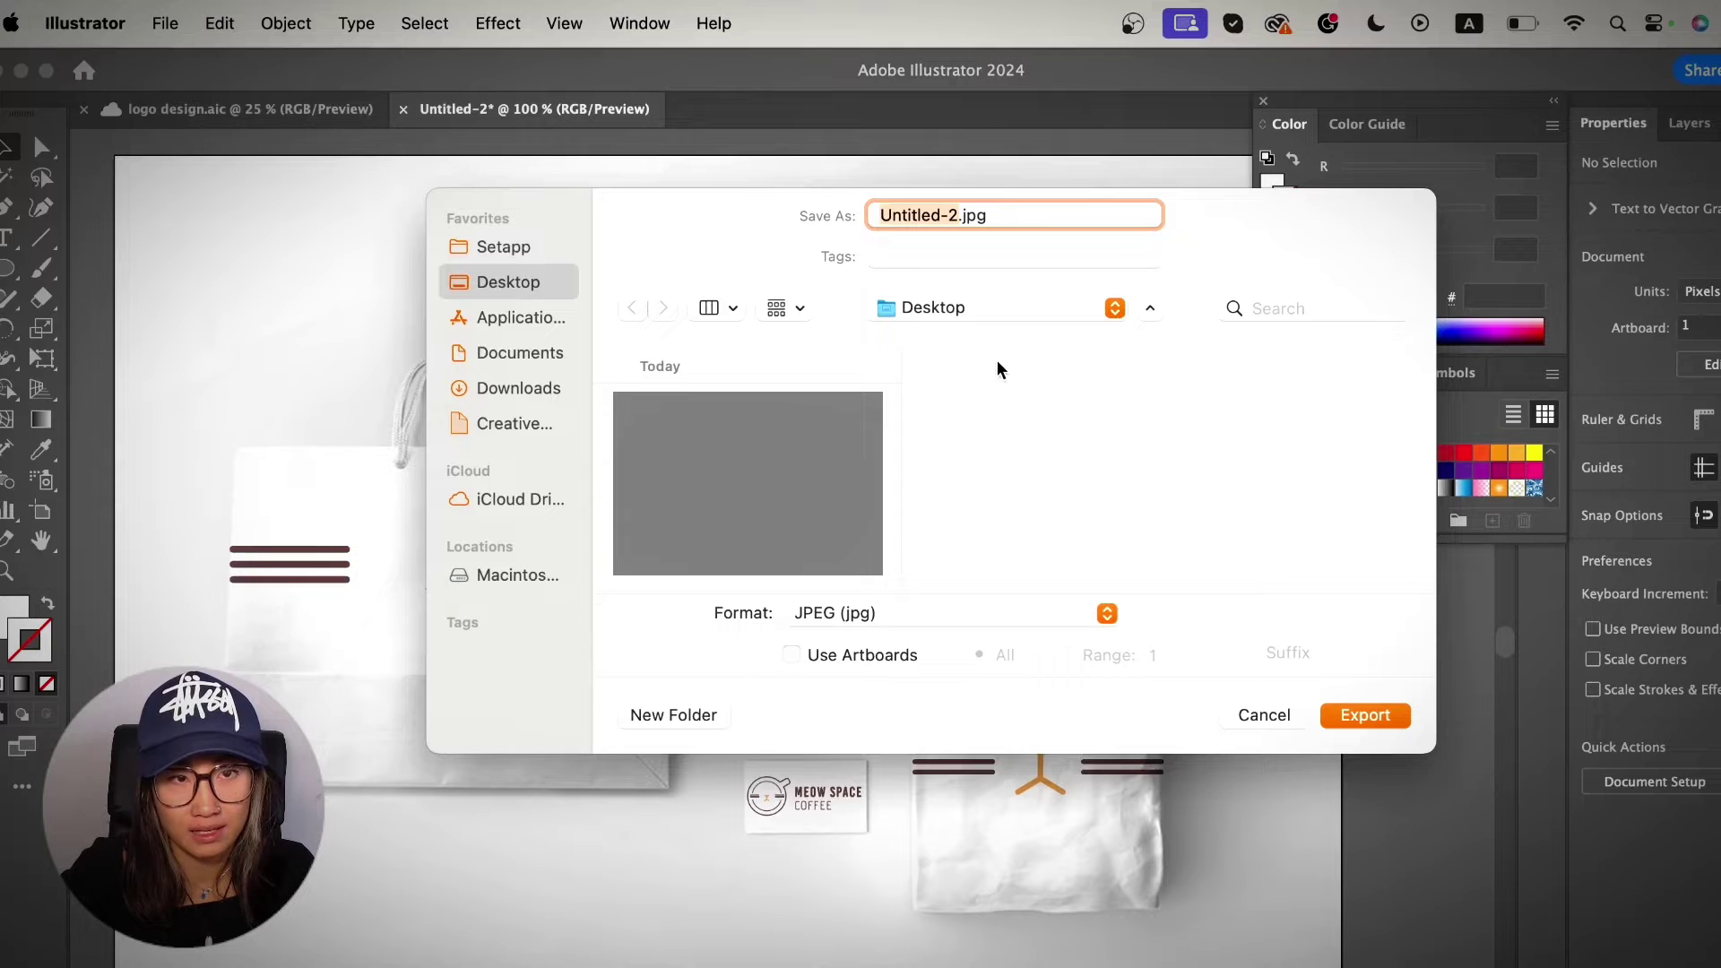
Keep the save location on Desktop after briefly trying Applications.
left_click(510, 318)
left_click(508, 286)
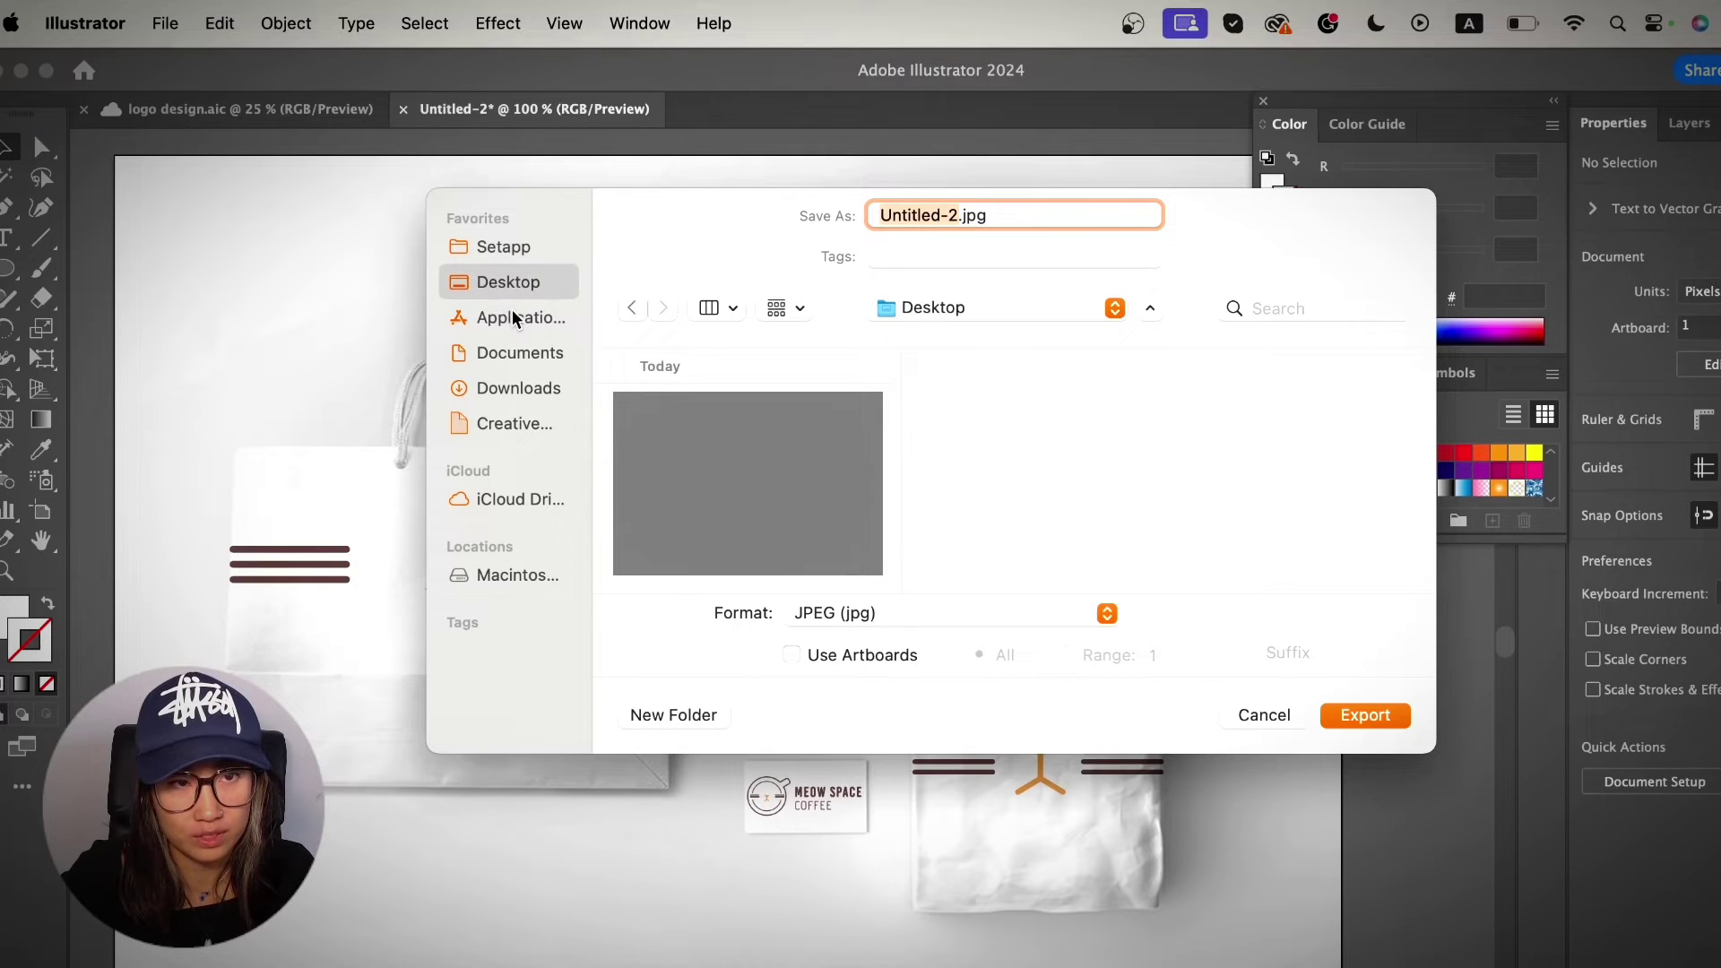
left_click(511, 318)
left_click(512, 287)
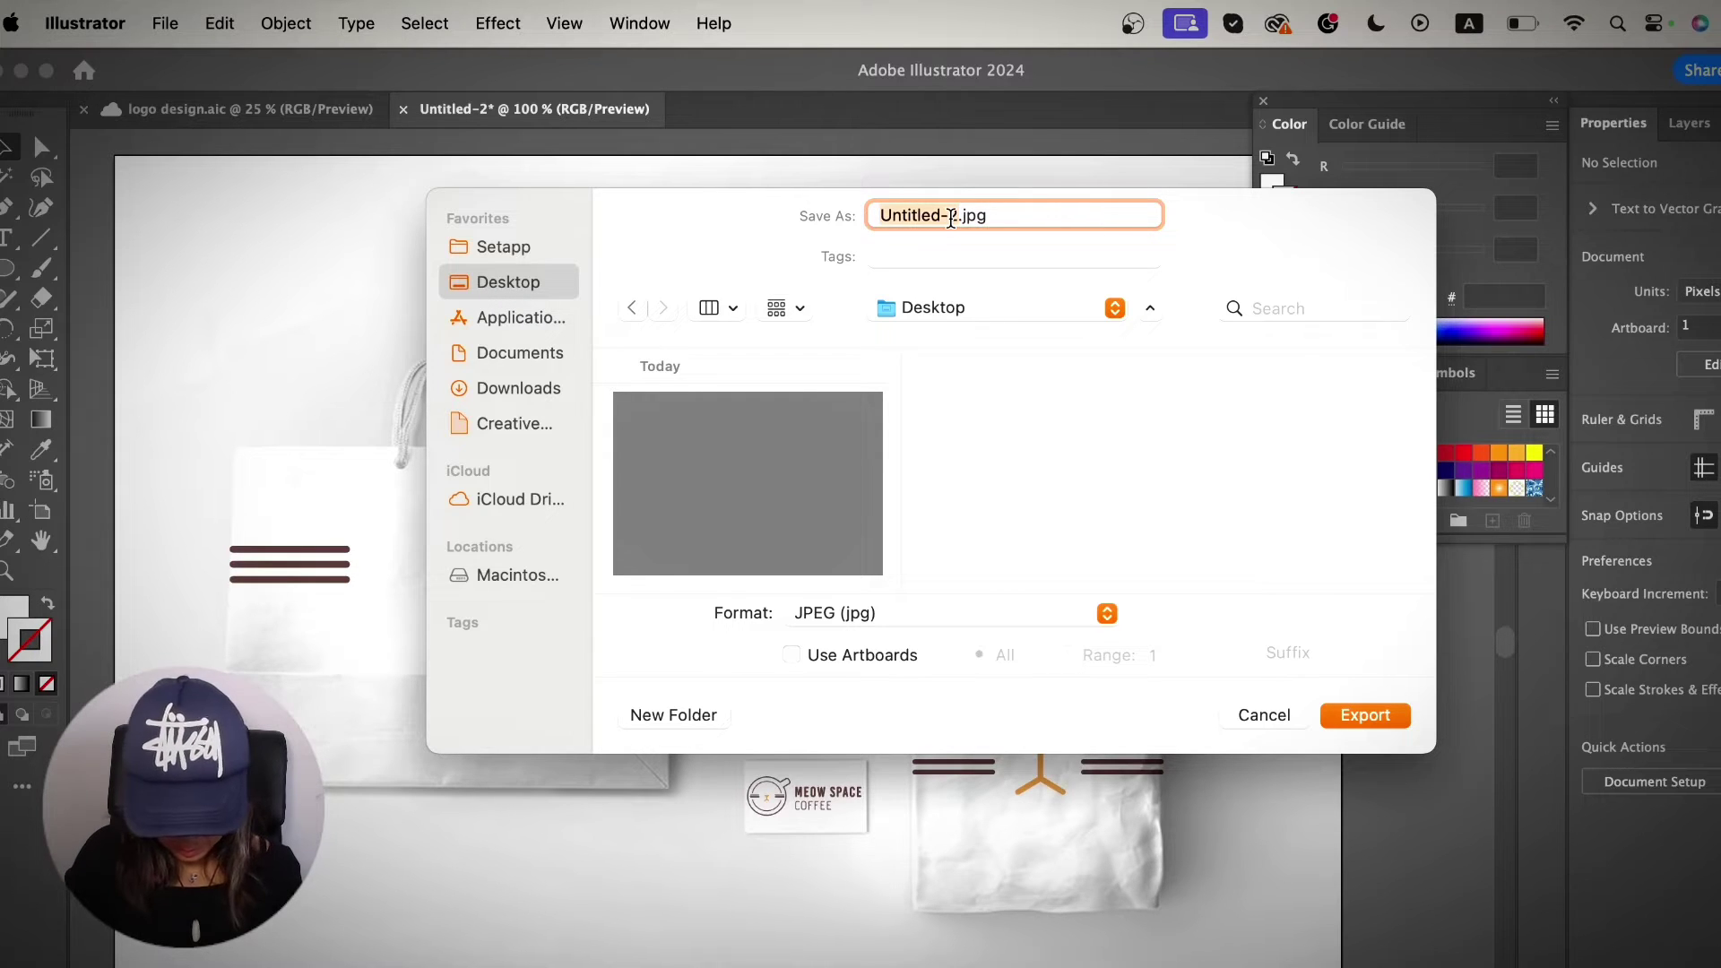
type("branding")
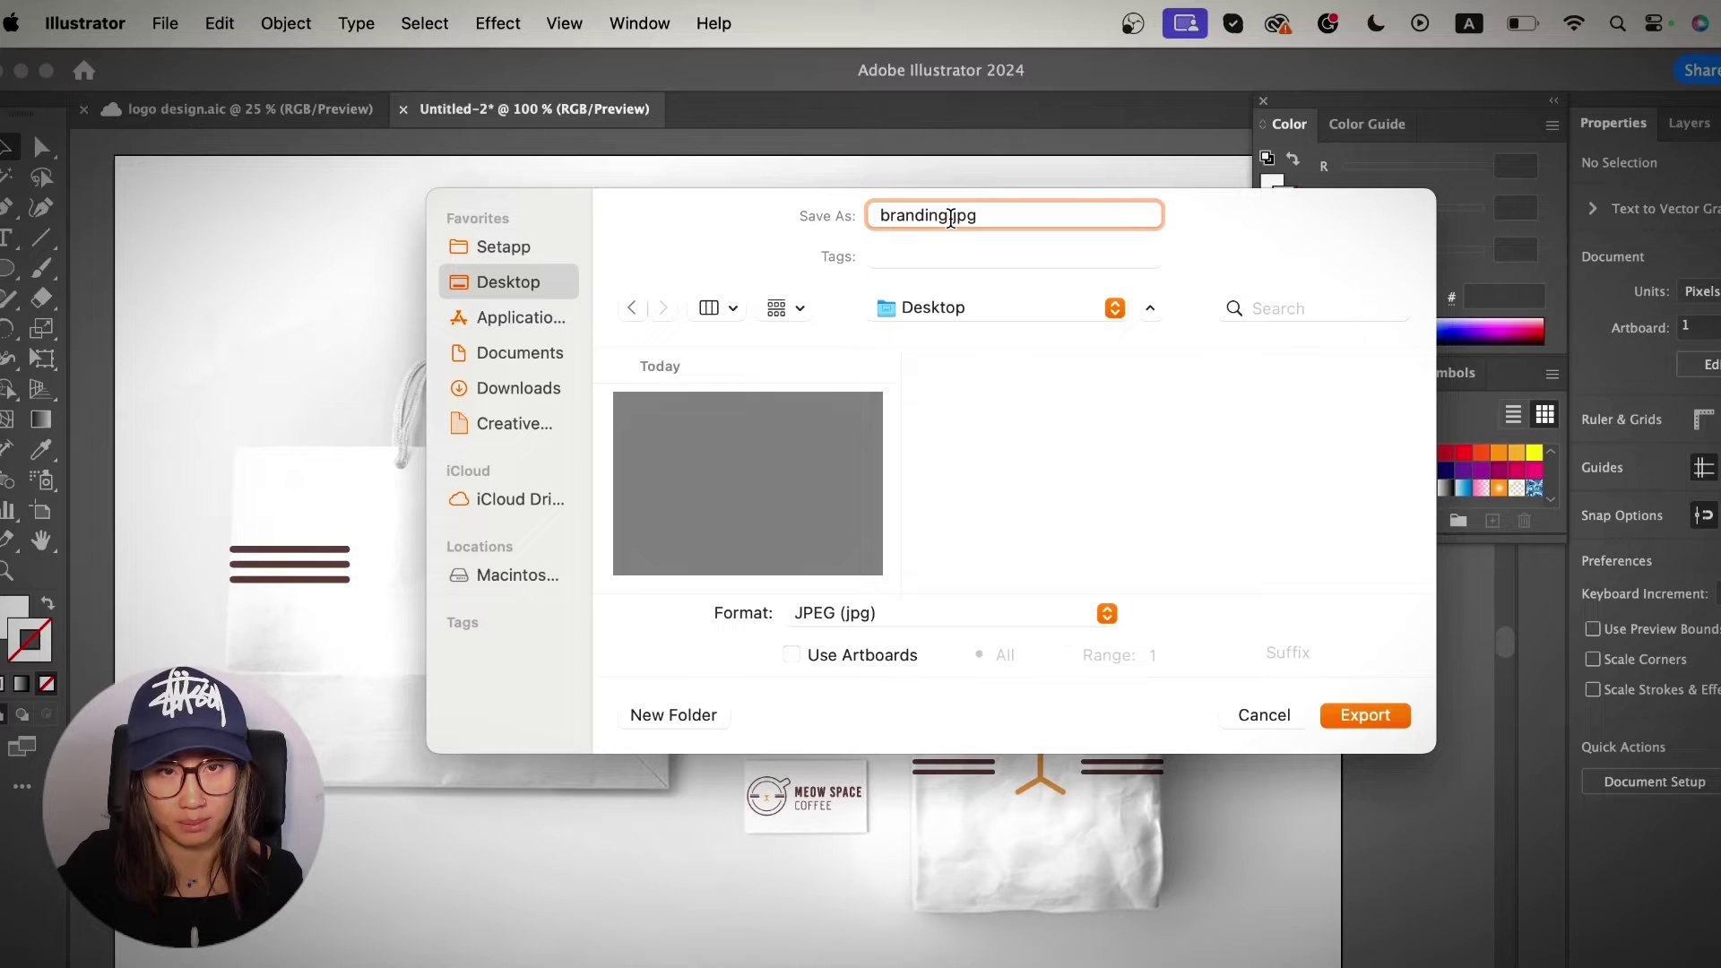
Keep JPEG (jpg) as the format for branding.jpg after browsing other formats.
left_click(1063, 616)
left_click(931, 619)
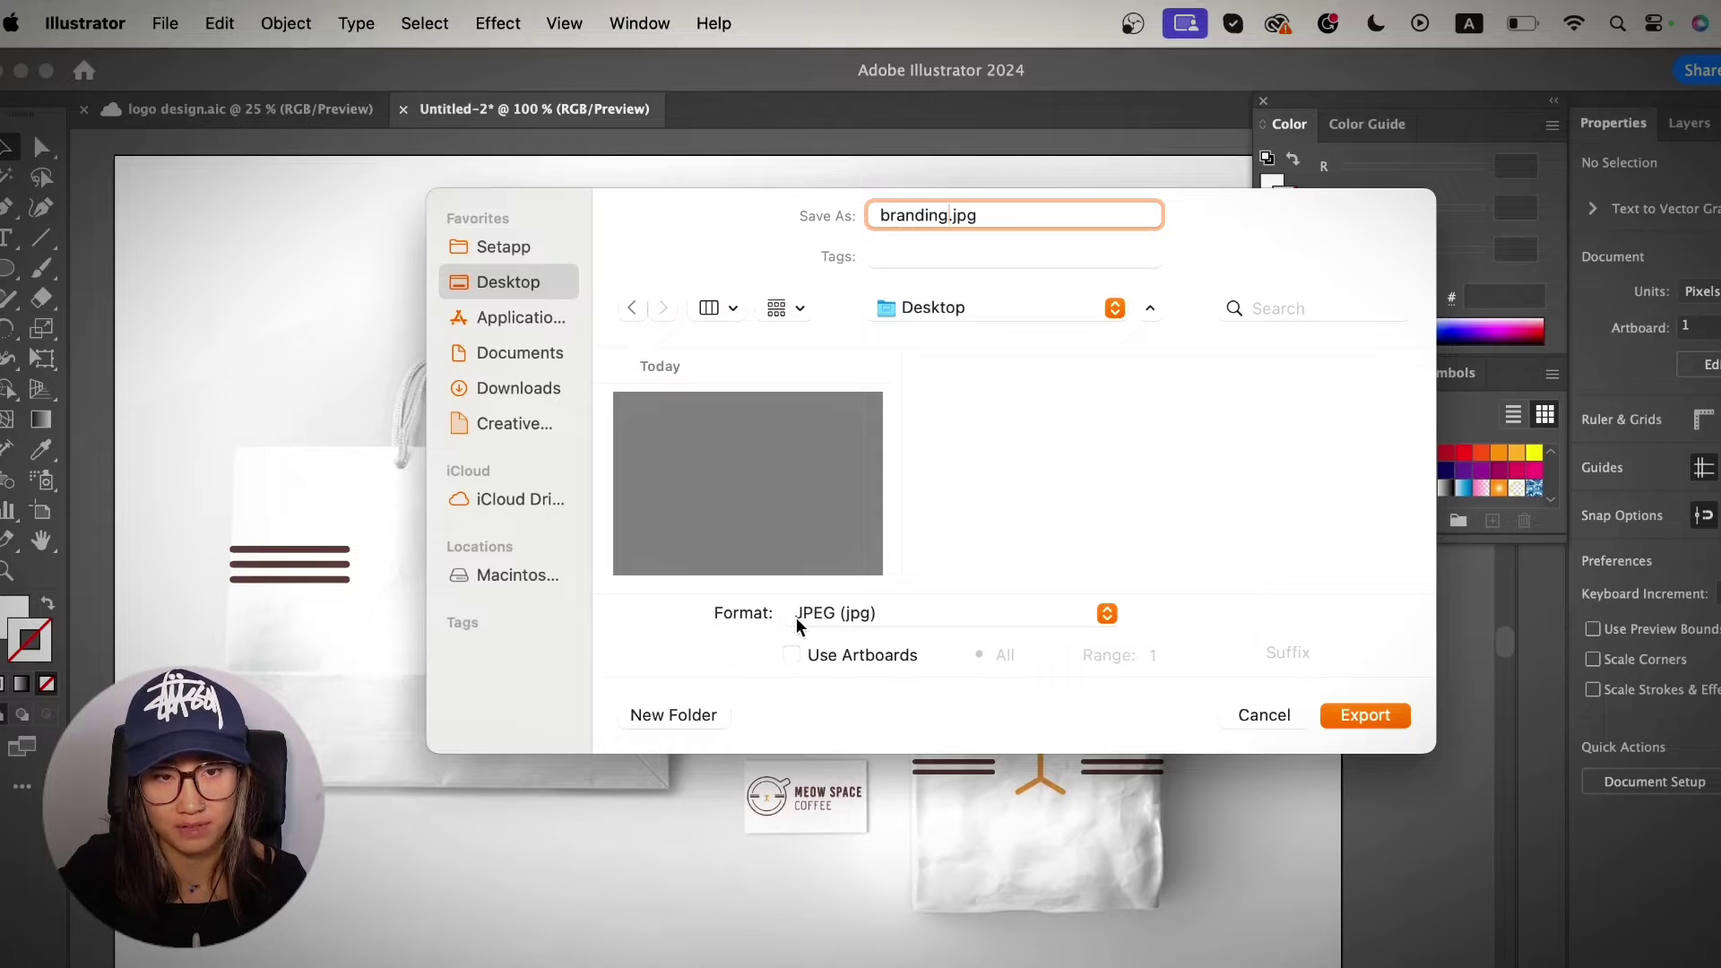
left_click(831, 619)
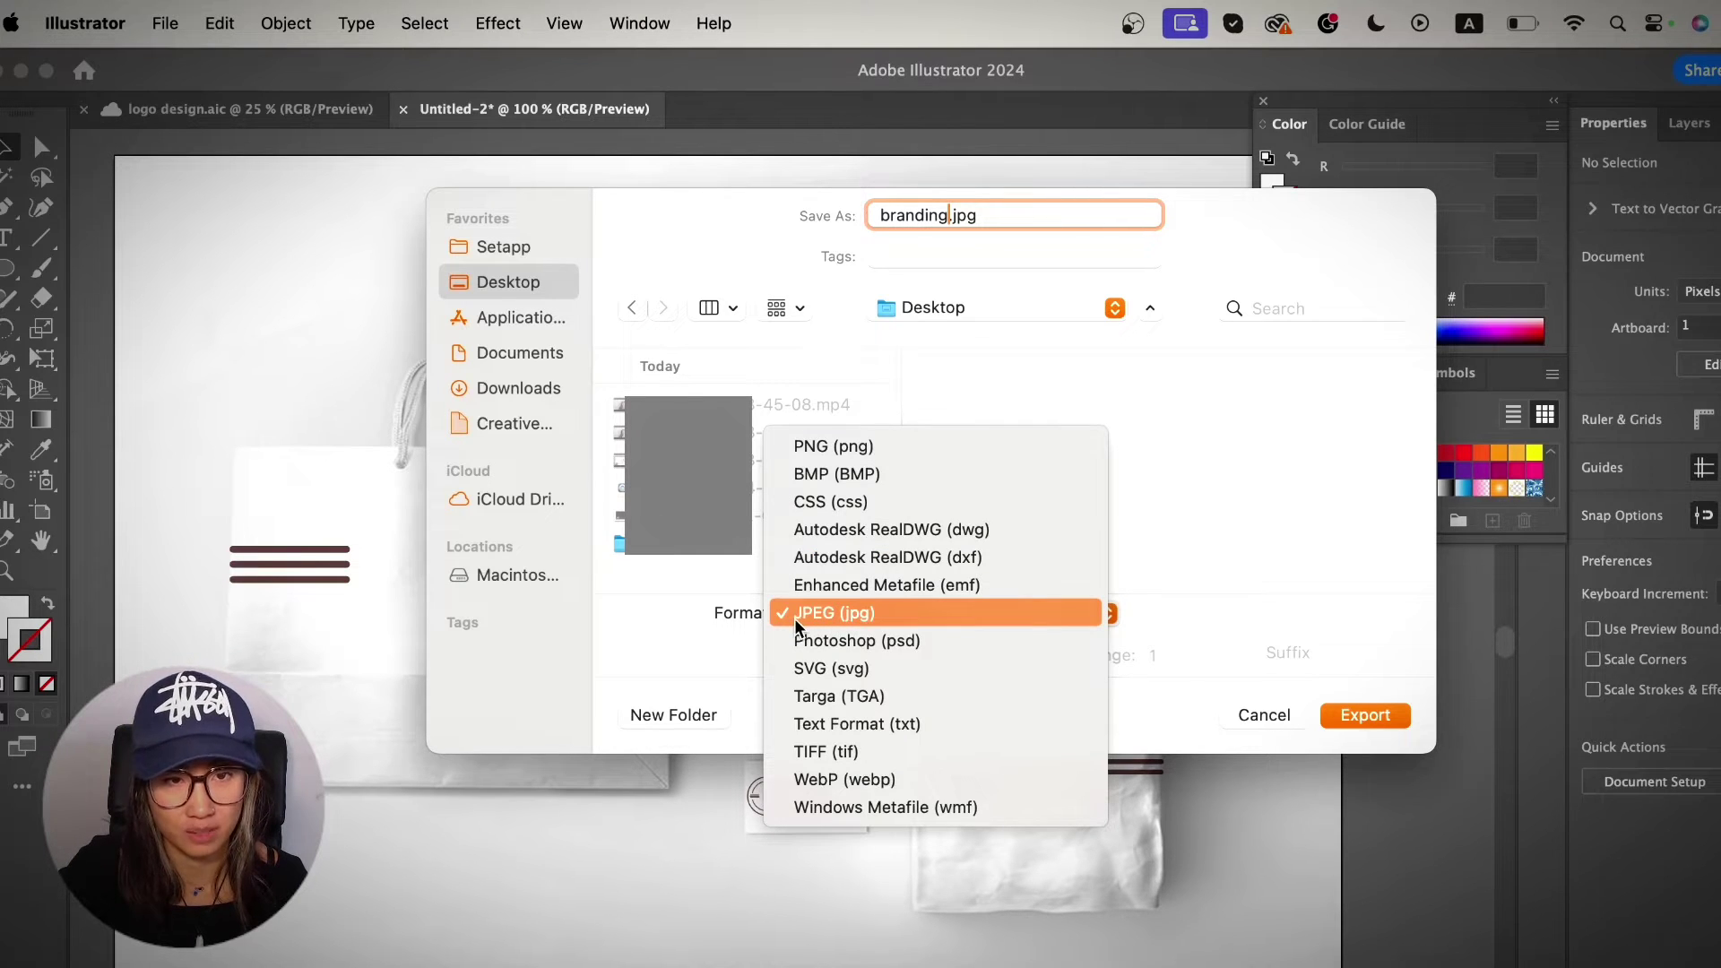
left_click(1073, 617)
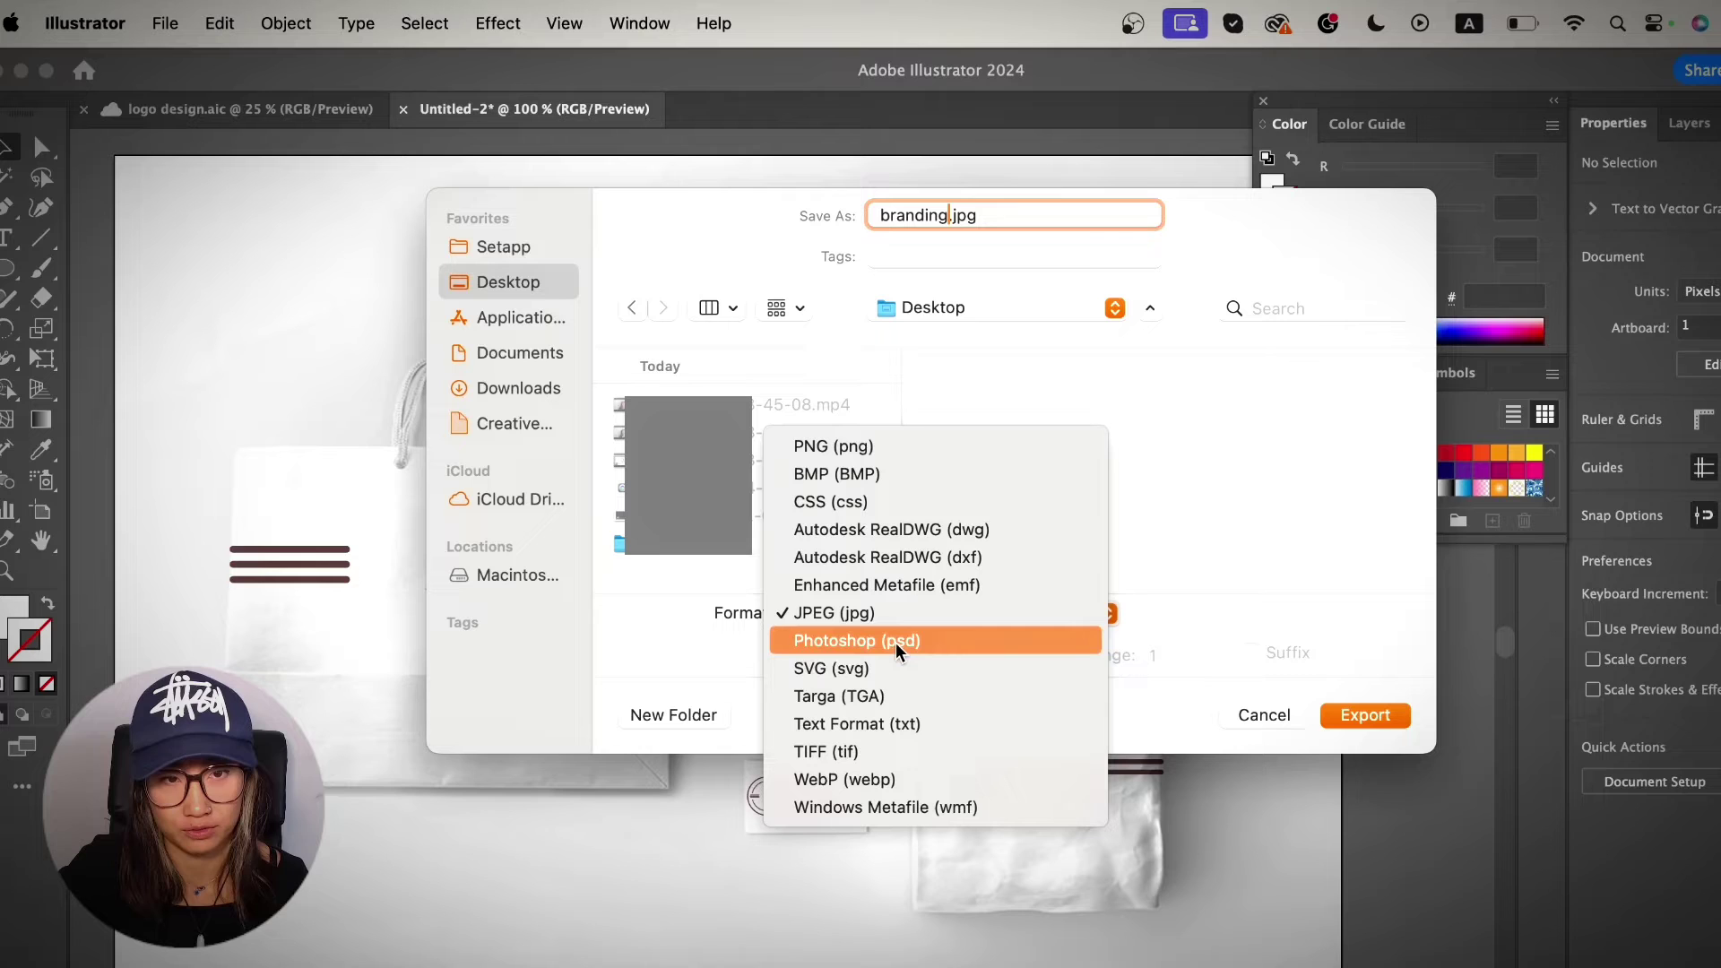
left_click(1136, 630)
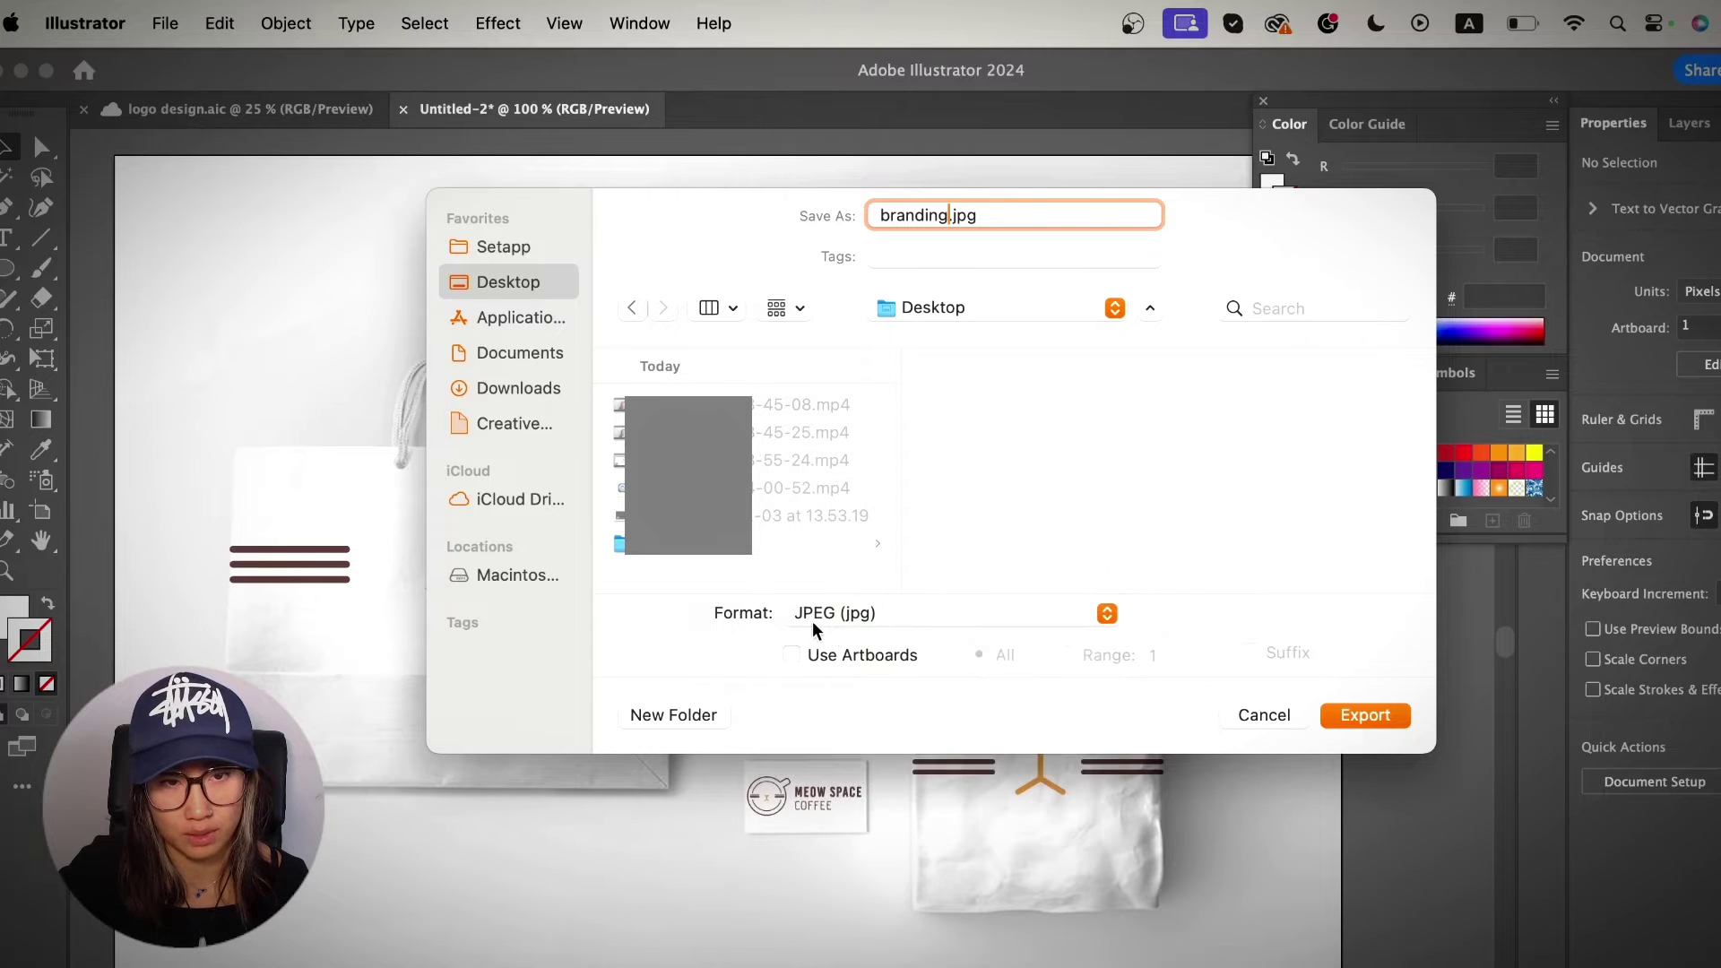
Keep JPEG, enable Use Artboards, and export All artboards instead of a Range.
left_click(813, 628)
left_click(829, 617)
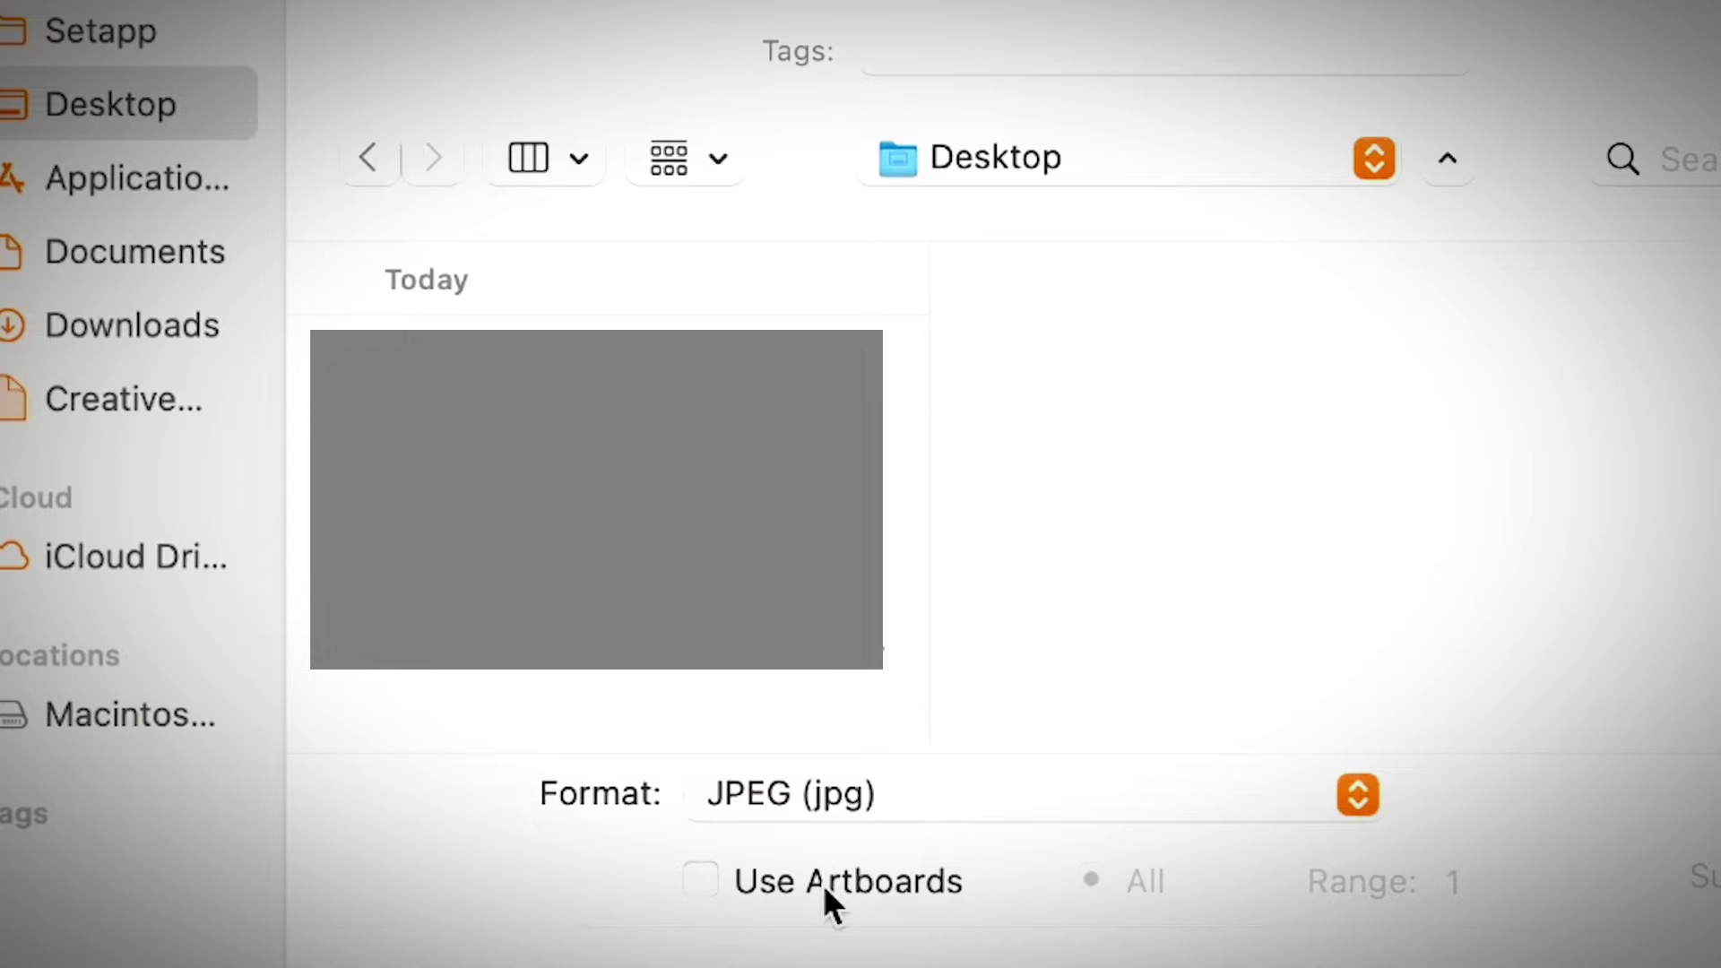
left_click(824, 883)
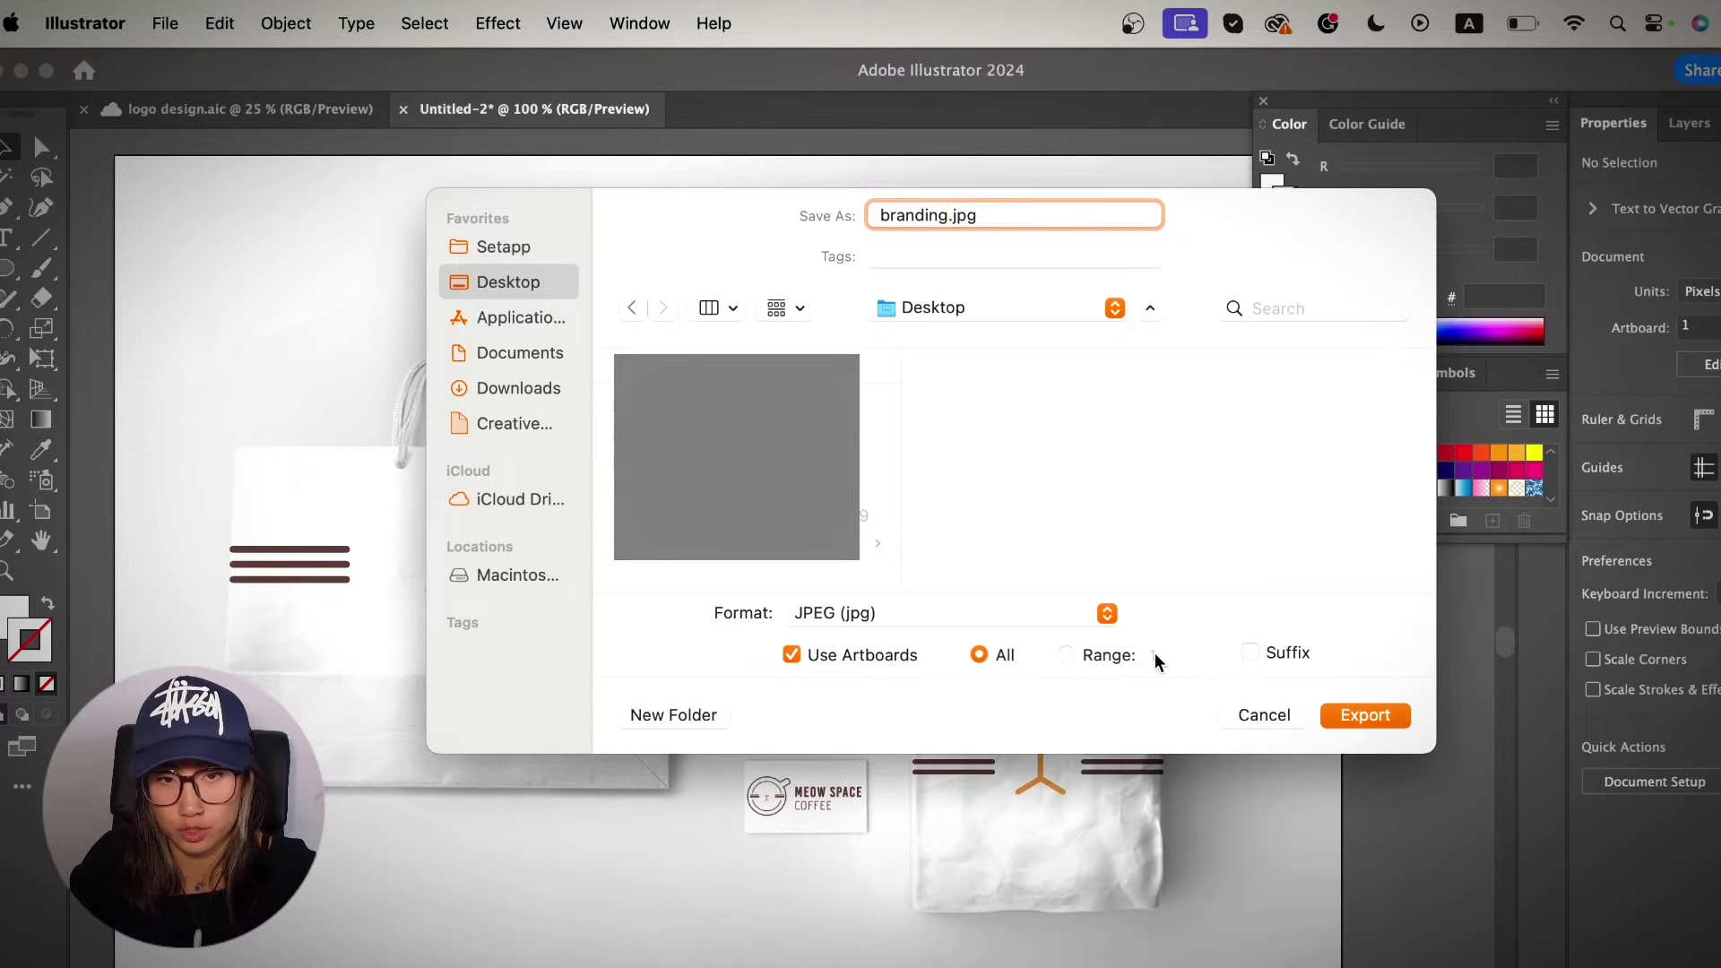
left_click(1118, 661)
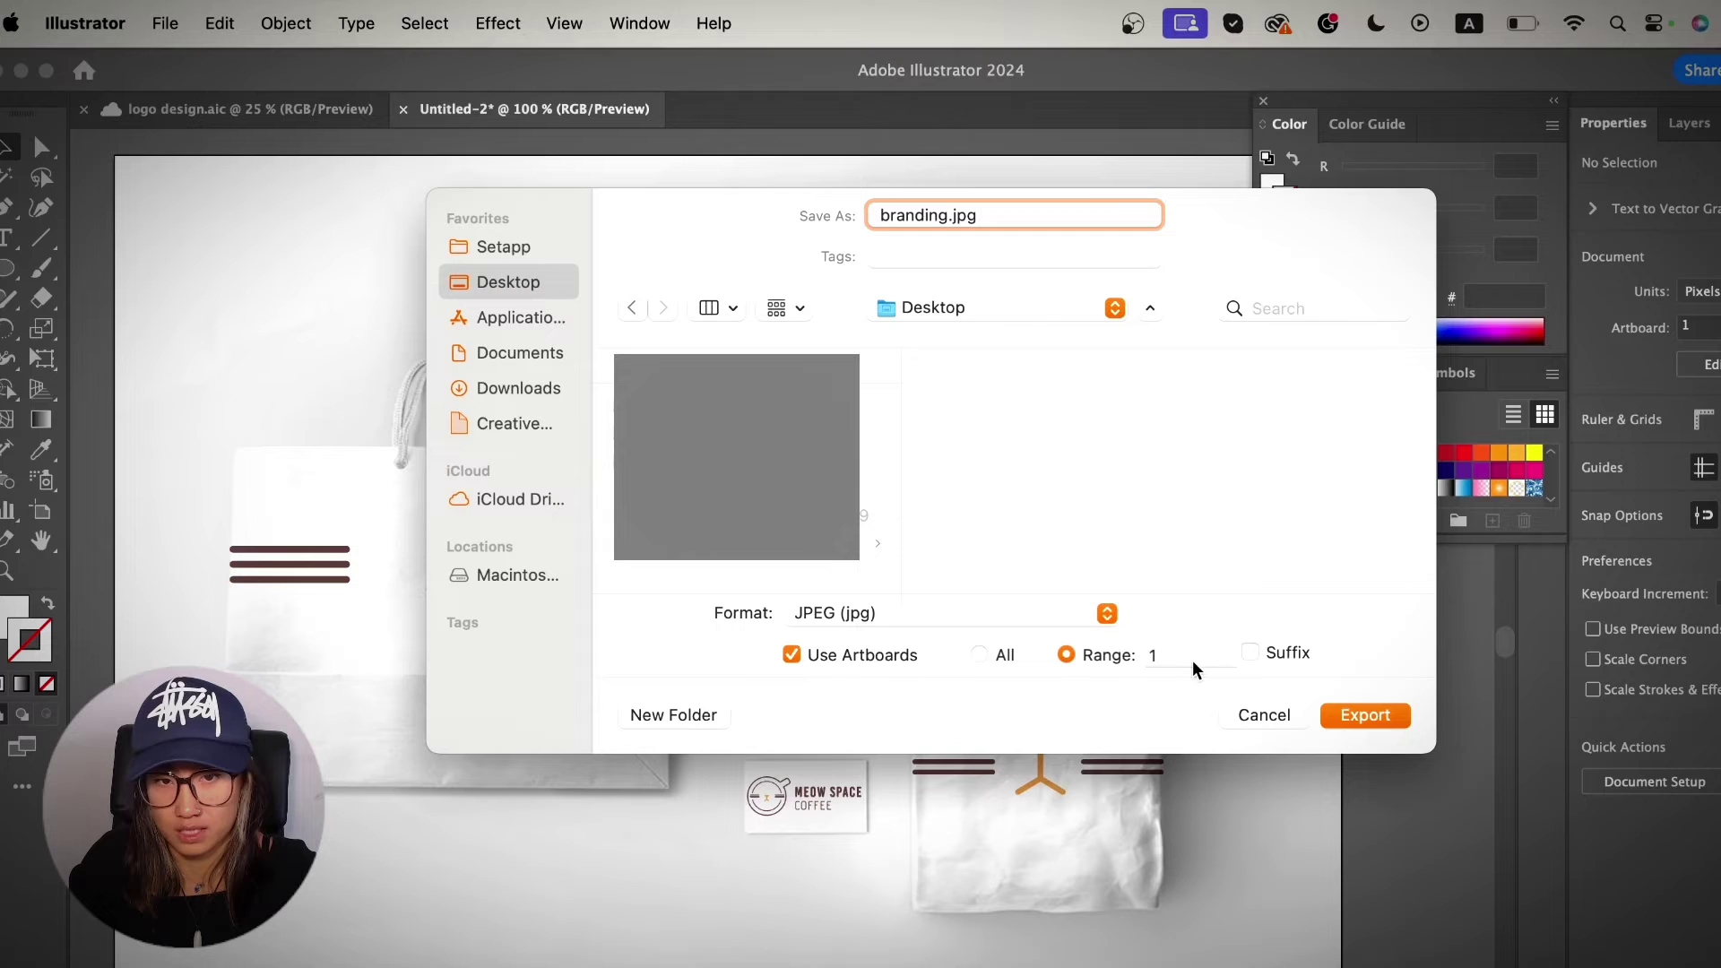
left_click(980, 656)
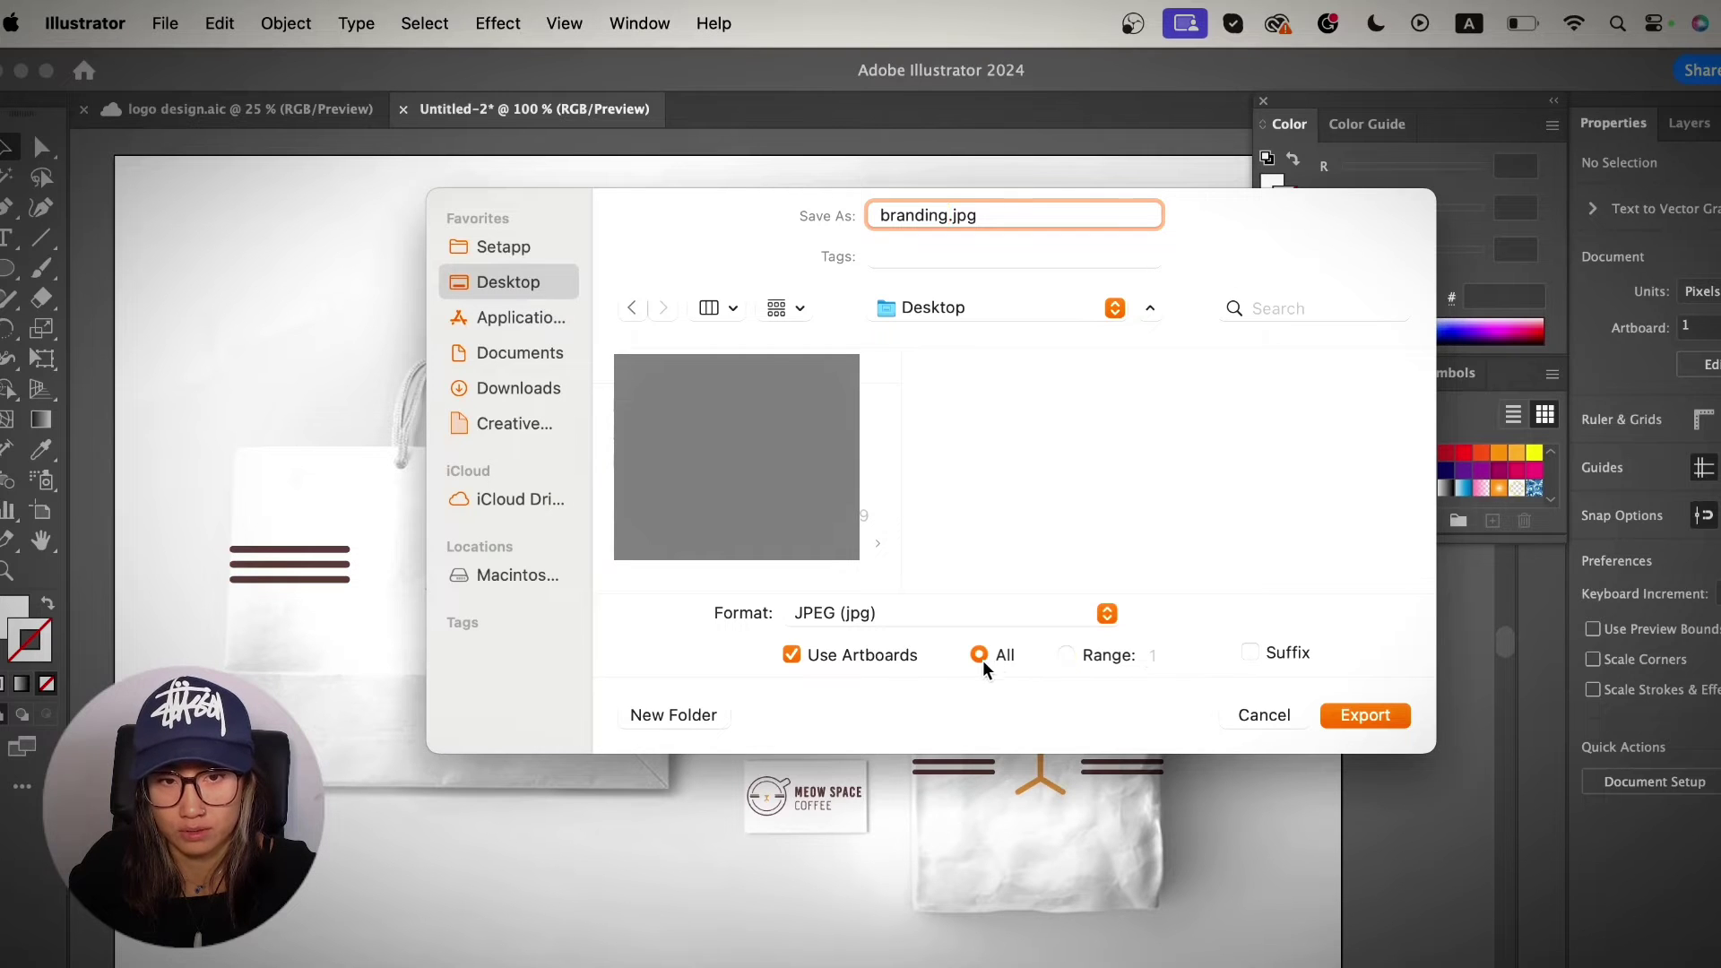
Start the export and keep RGB as the JPEG color model.
left_click(1365, 716)
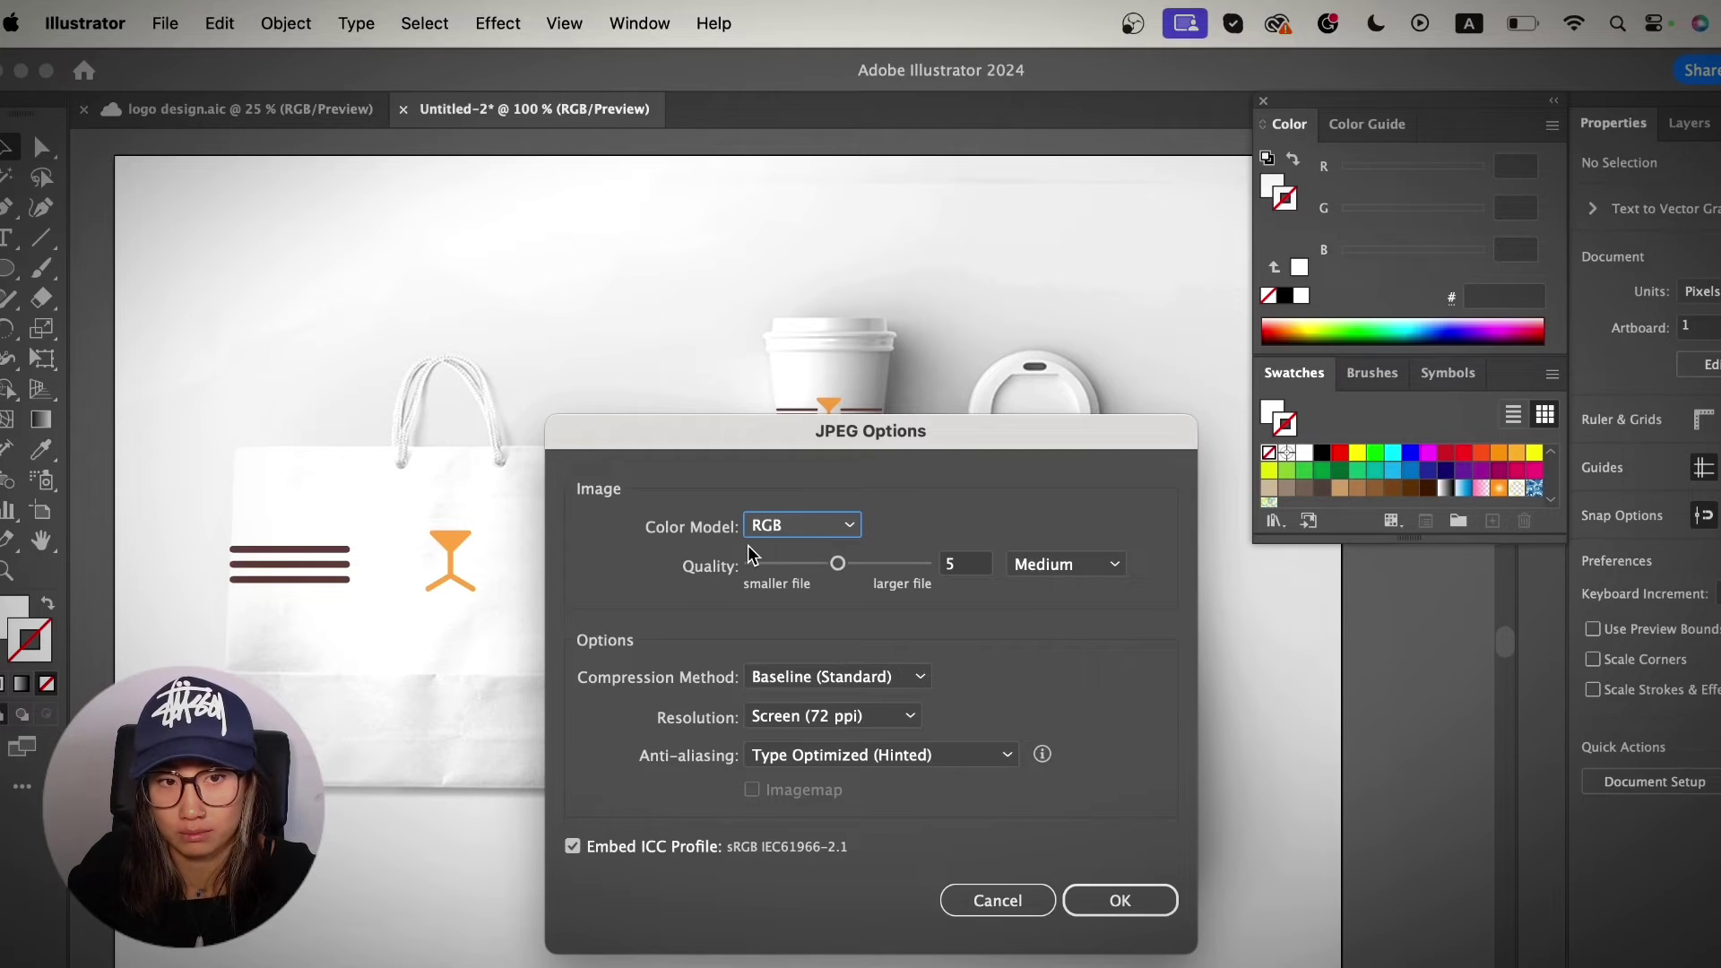
left_click(836, 526)
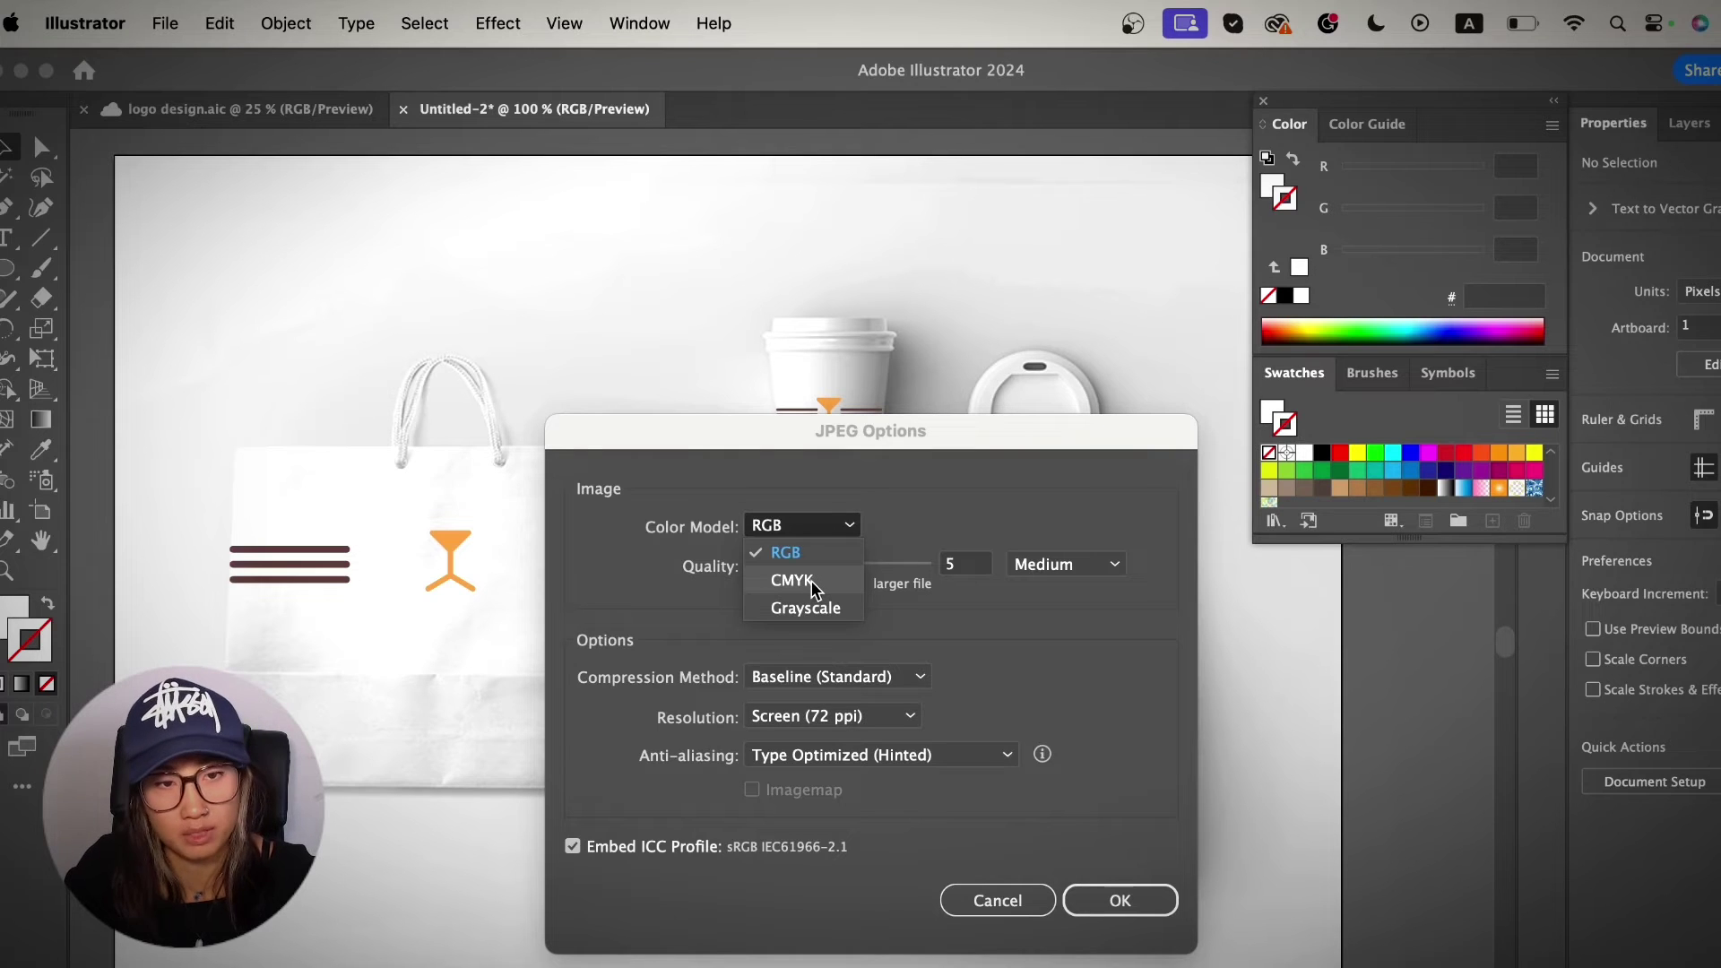
left_click(793, 554)
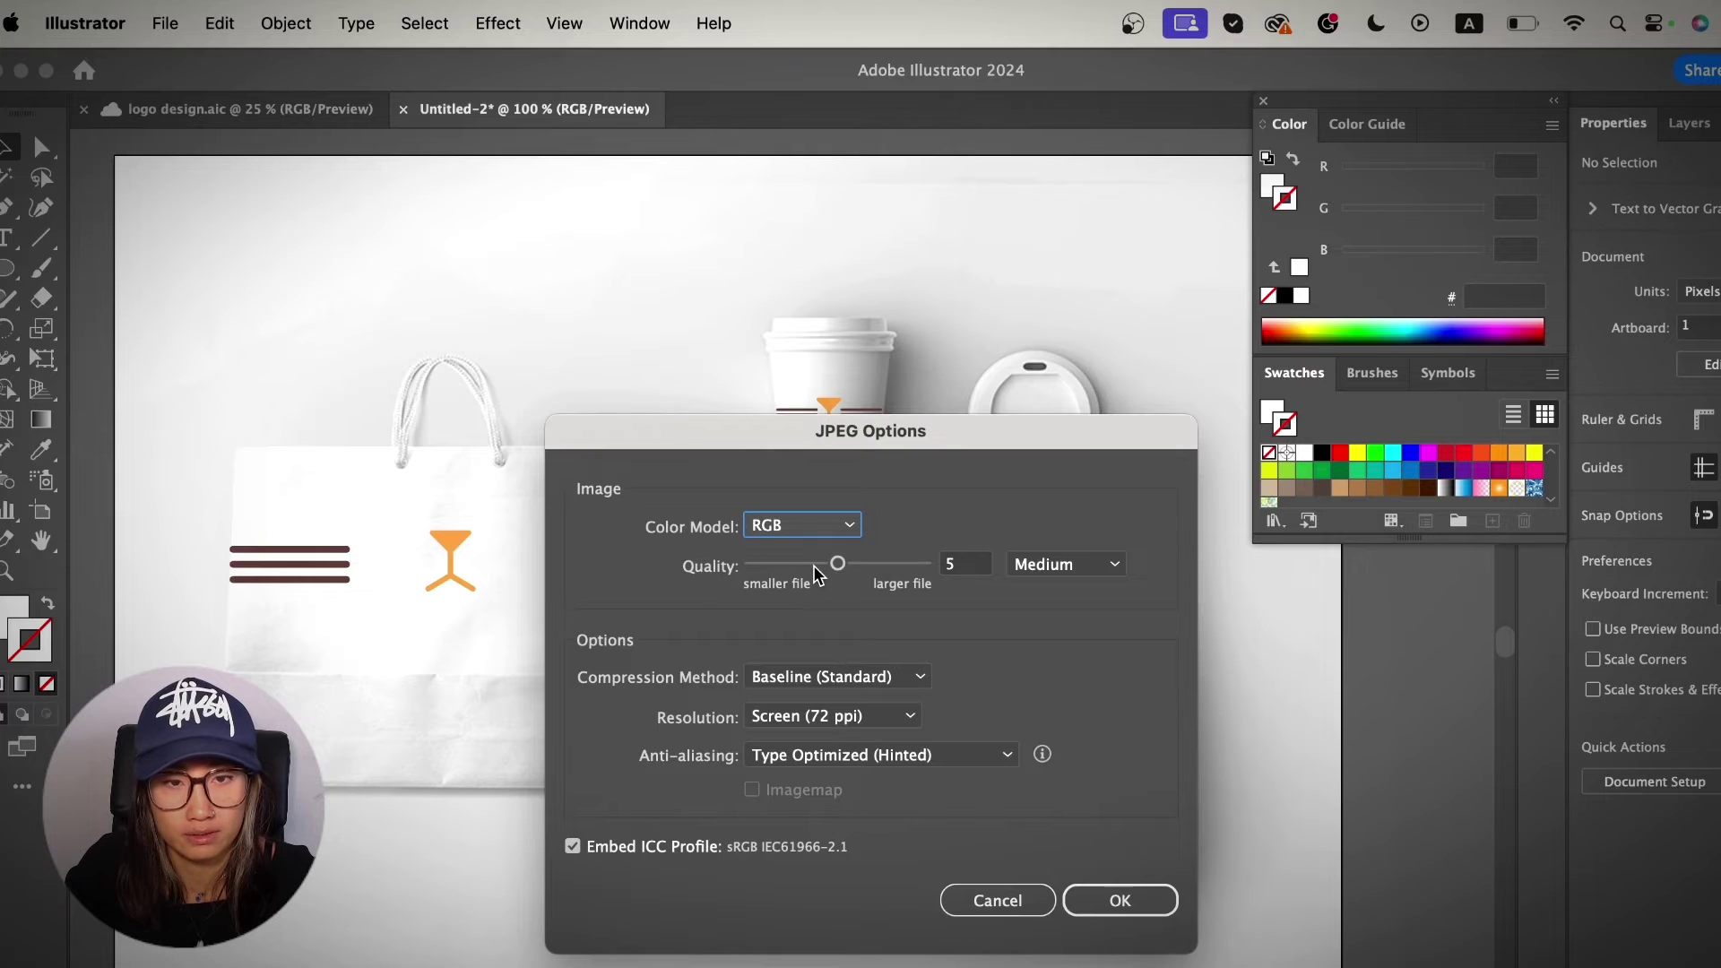
Set the JPEG quality to Maximum (8).
left_click(1065, 565)
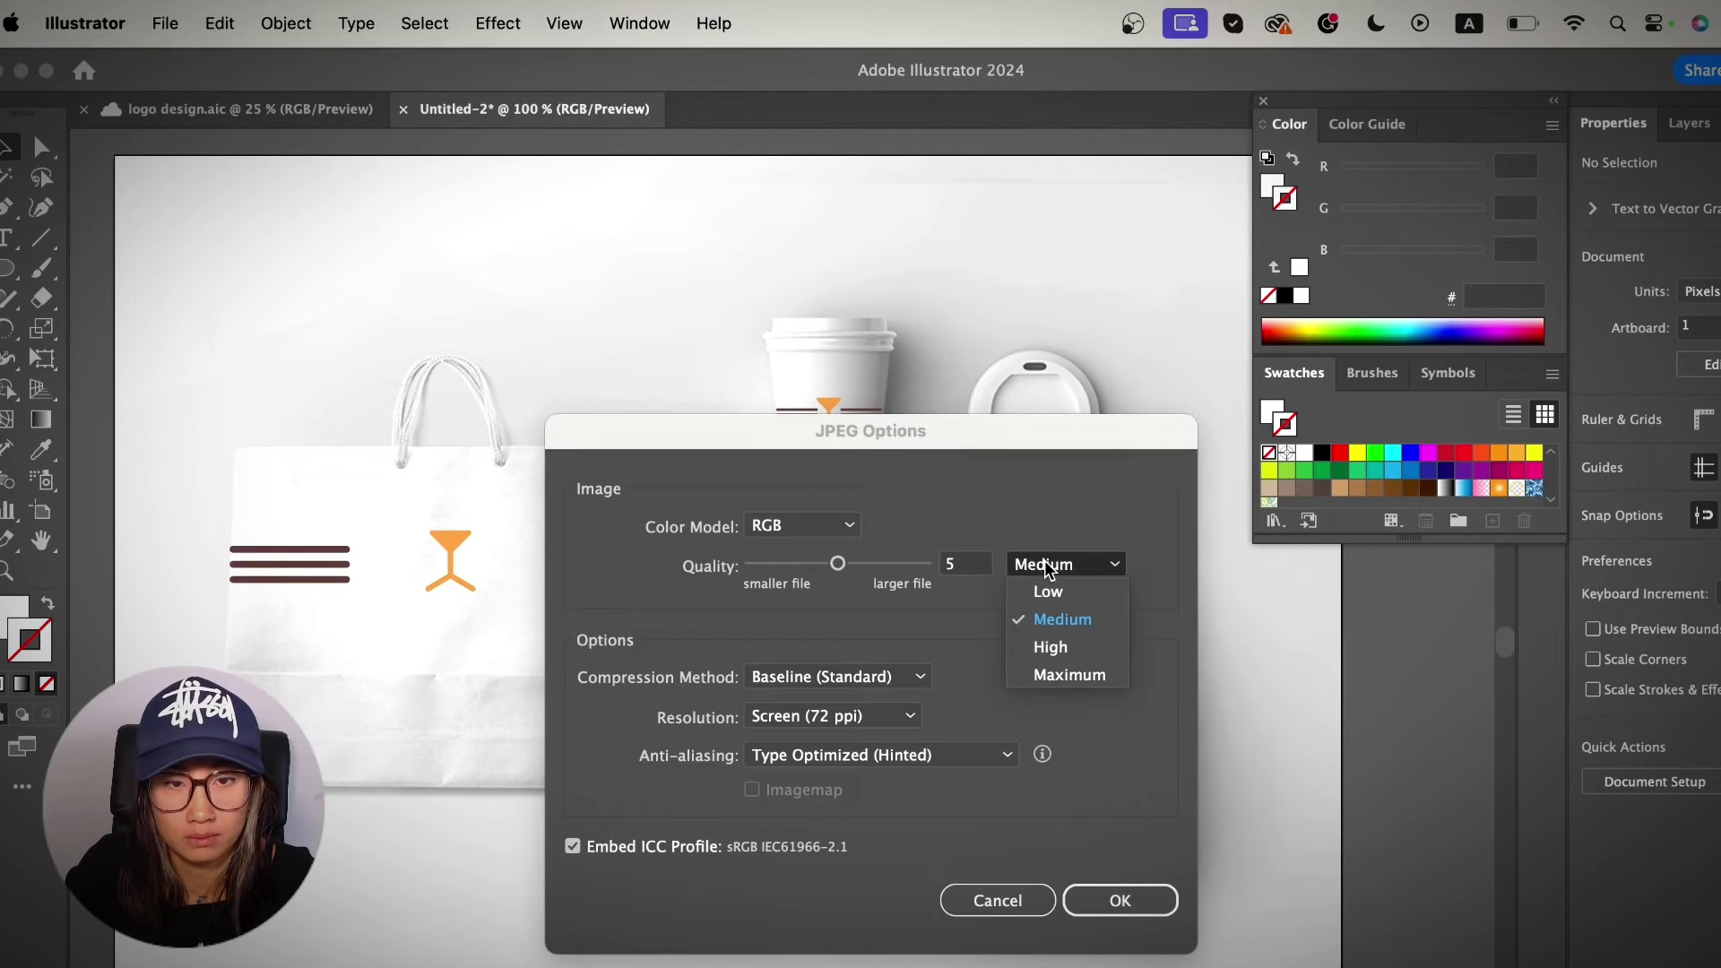
left_click(1062, 645)
left_click(1065, 564)
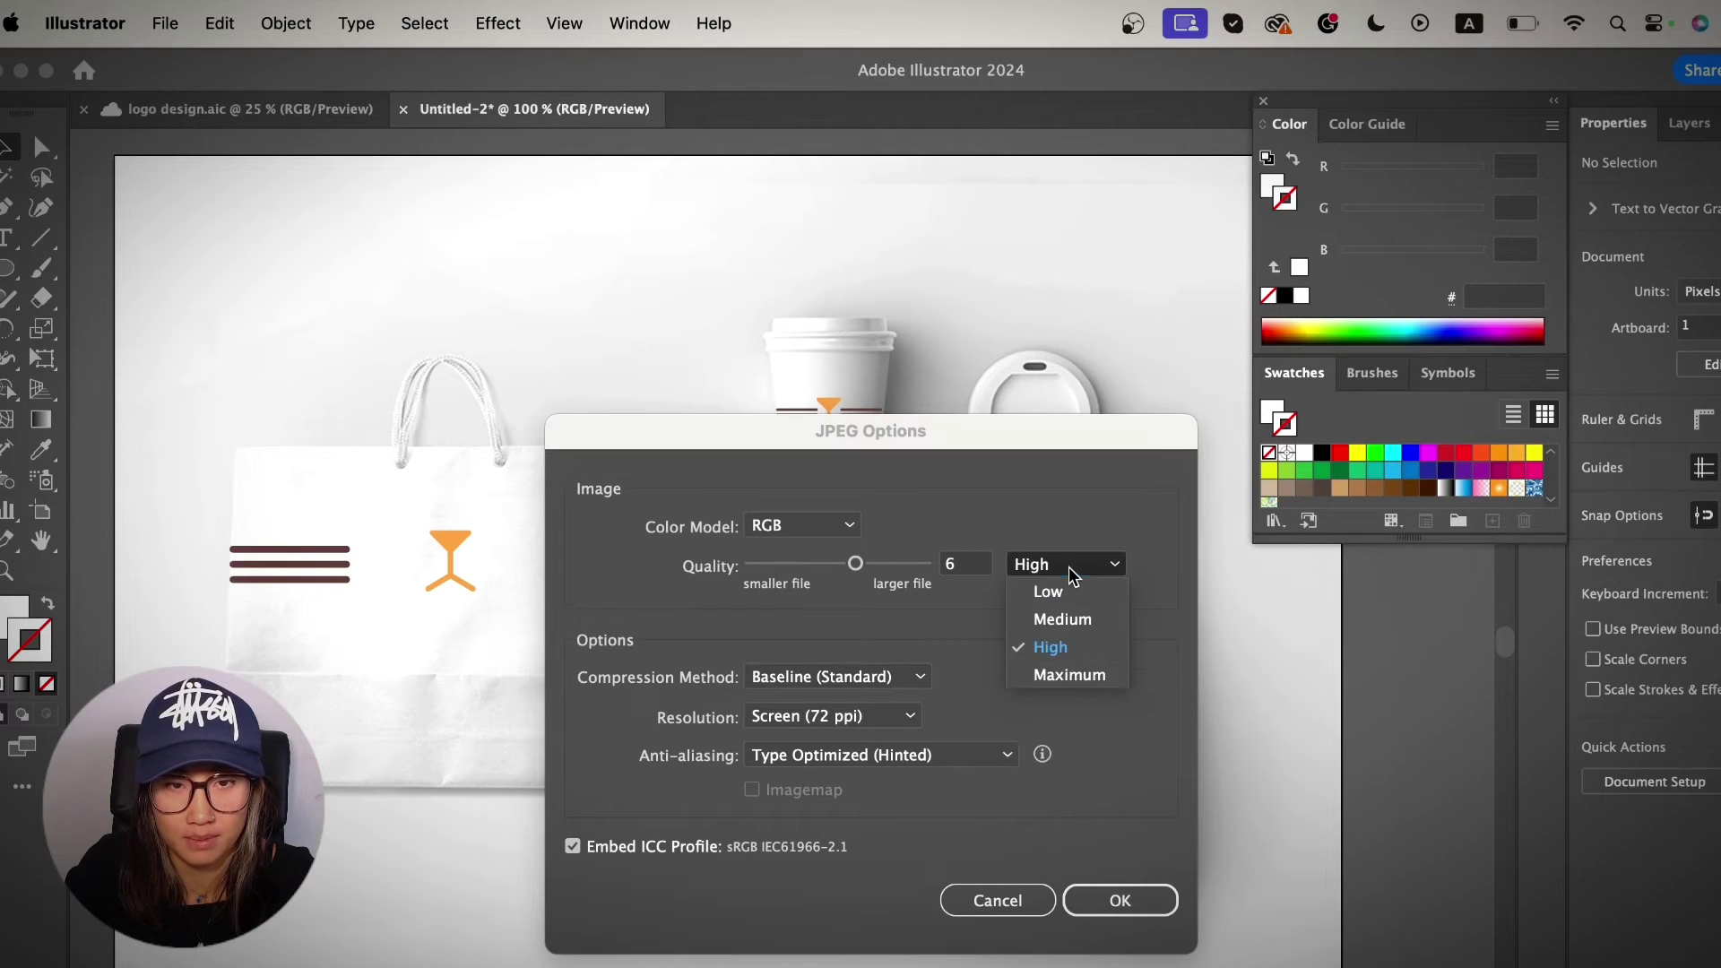
left_click(1069, 676)
left_click(1065, 564)
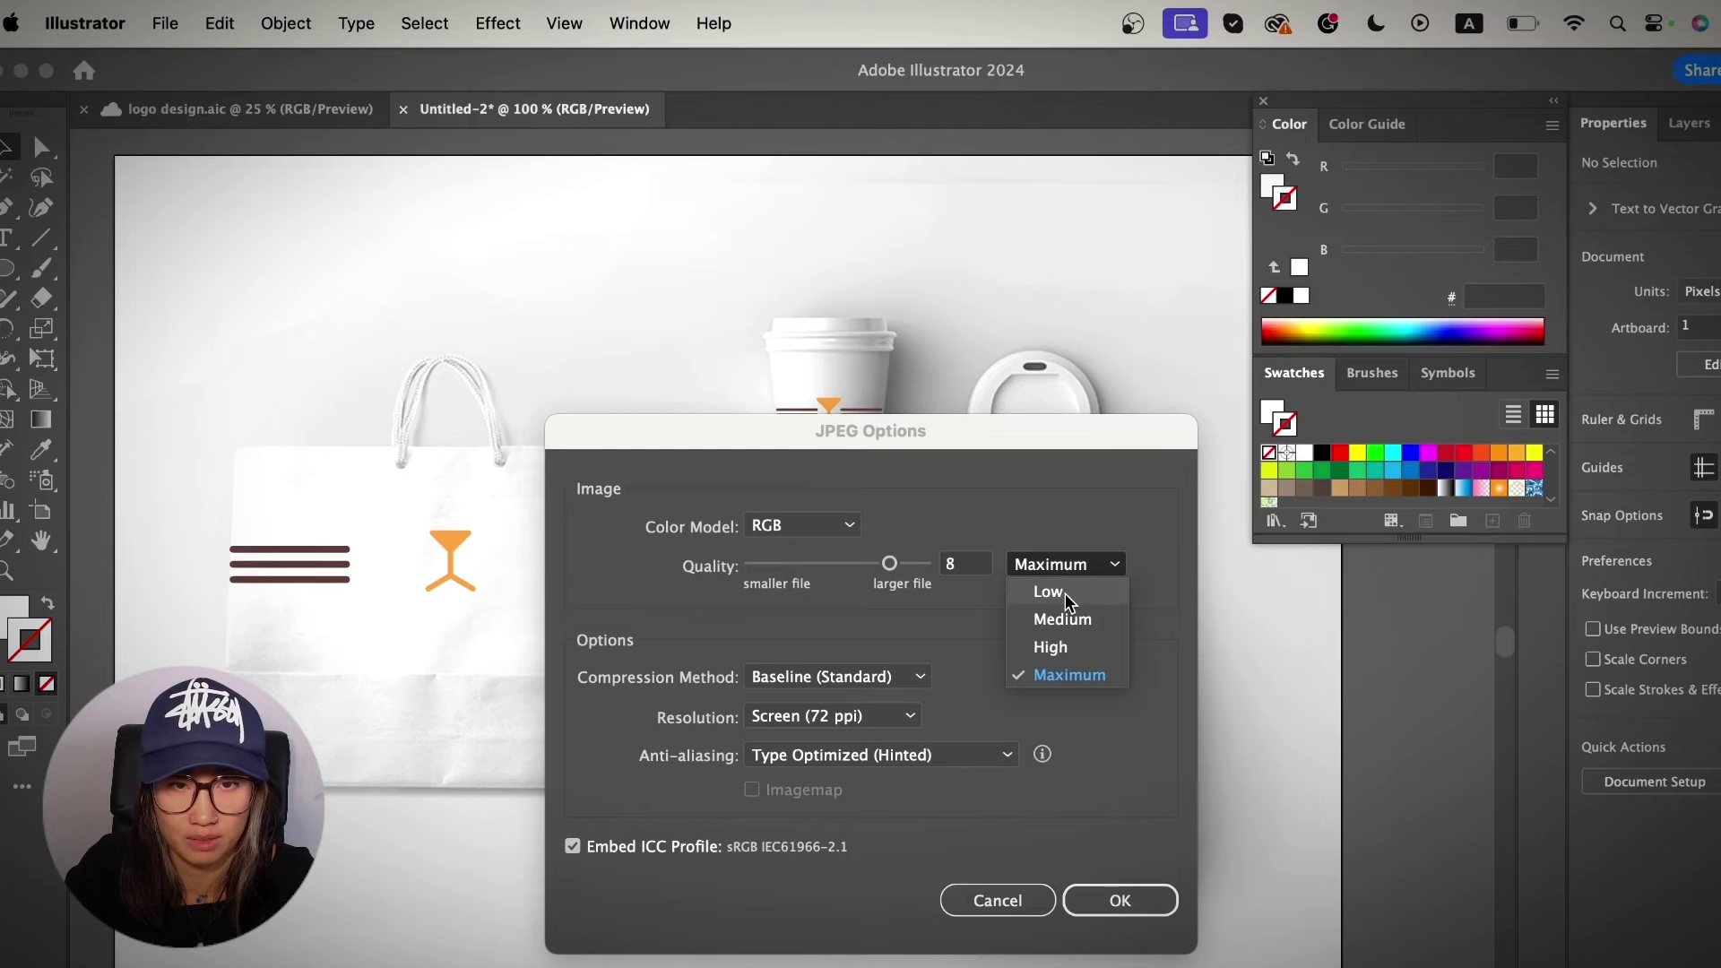
left_click(973, 619)
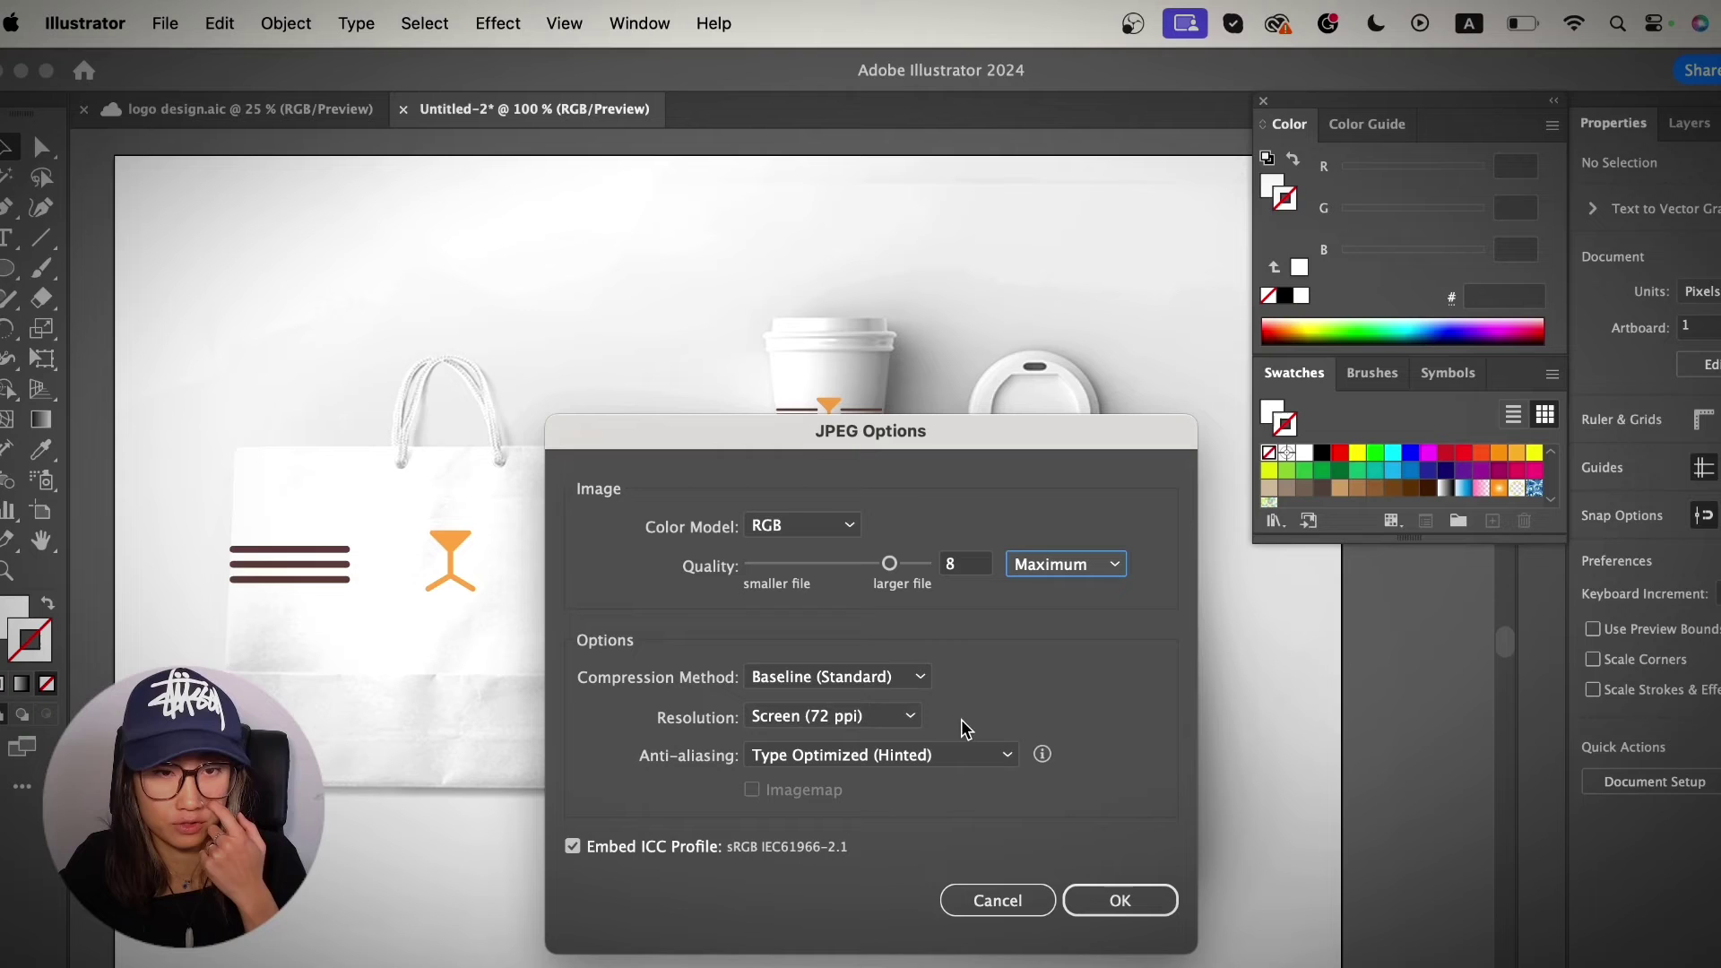
Keep resolution at Screen (72 ppi) and confirm the JPEG export.
left_click(911, 721)
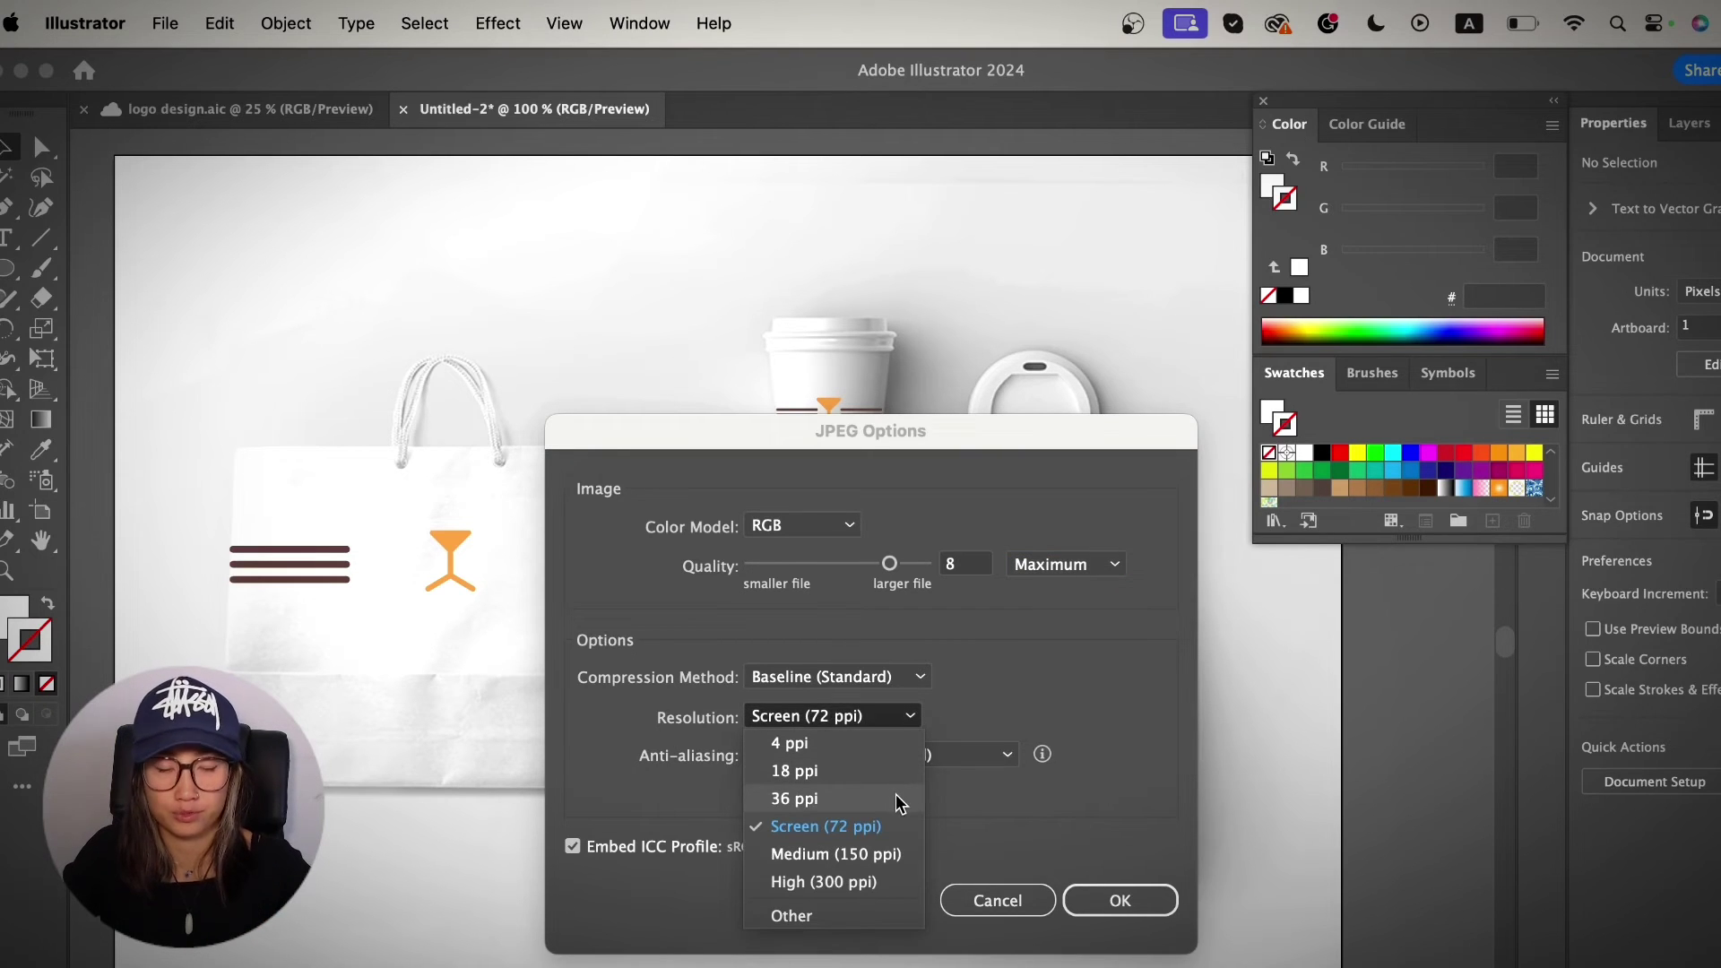
left_click(1015, 812)
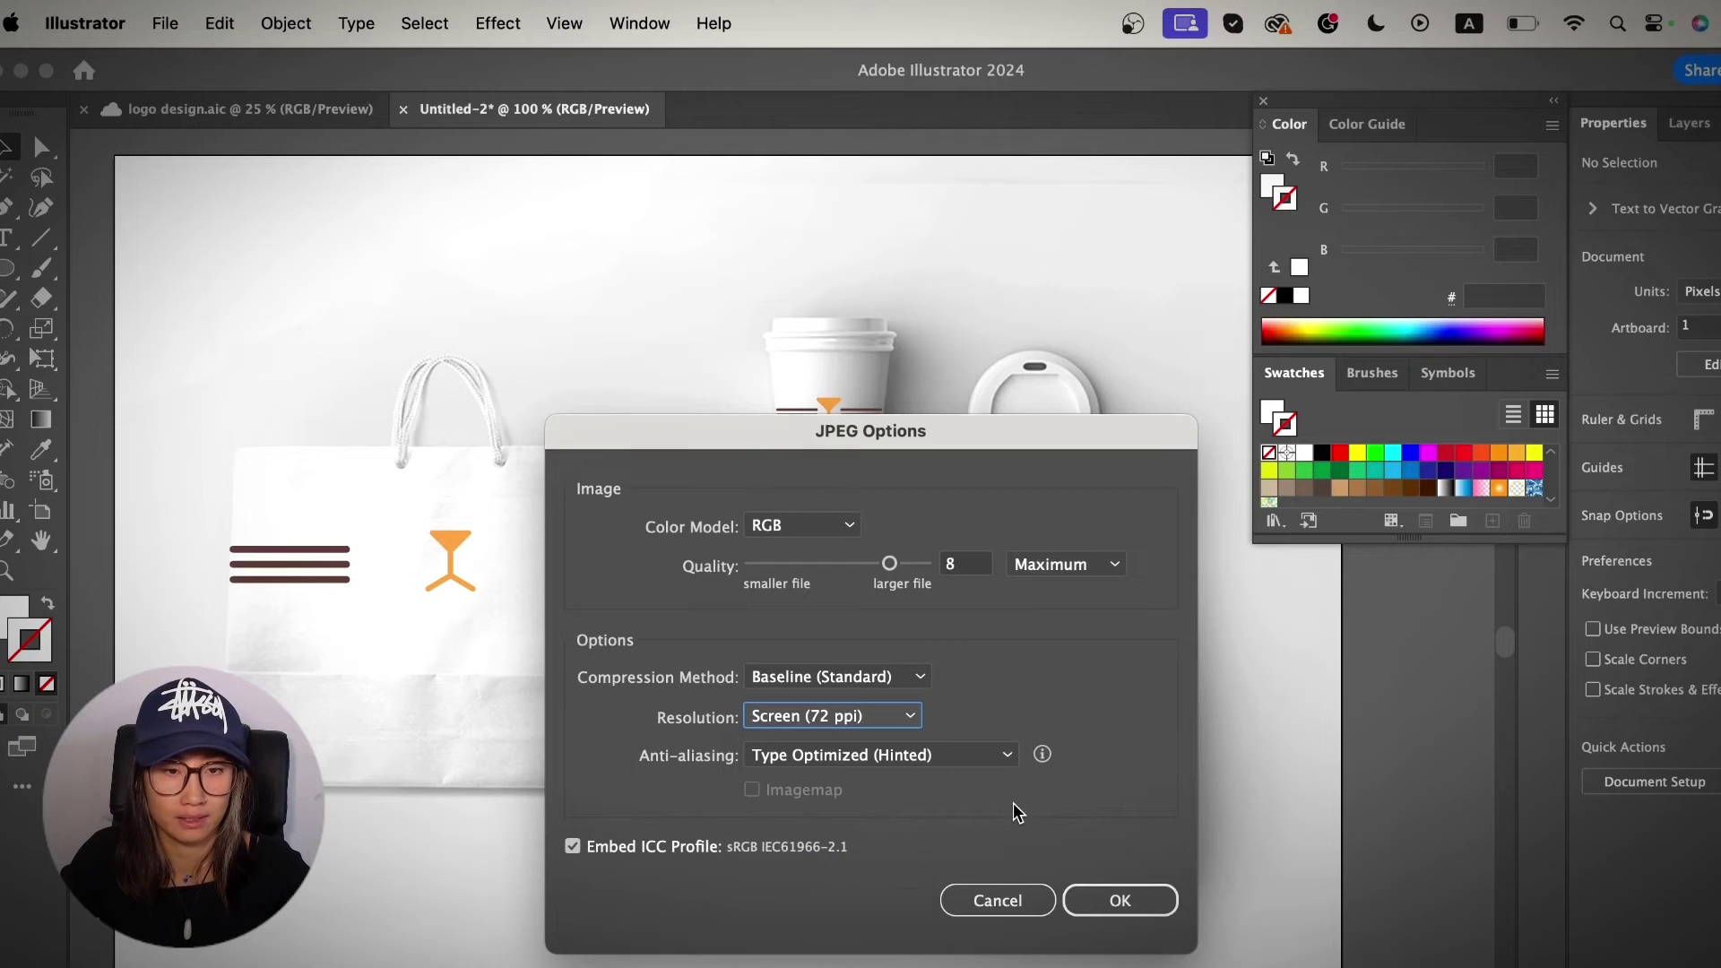
left_click(1125, 905)
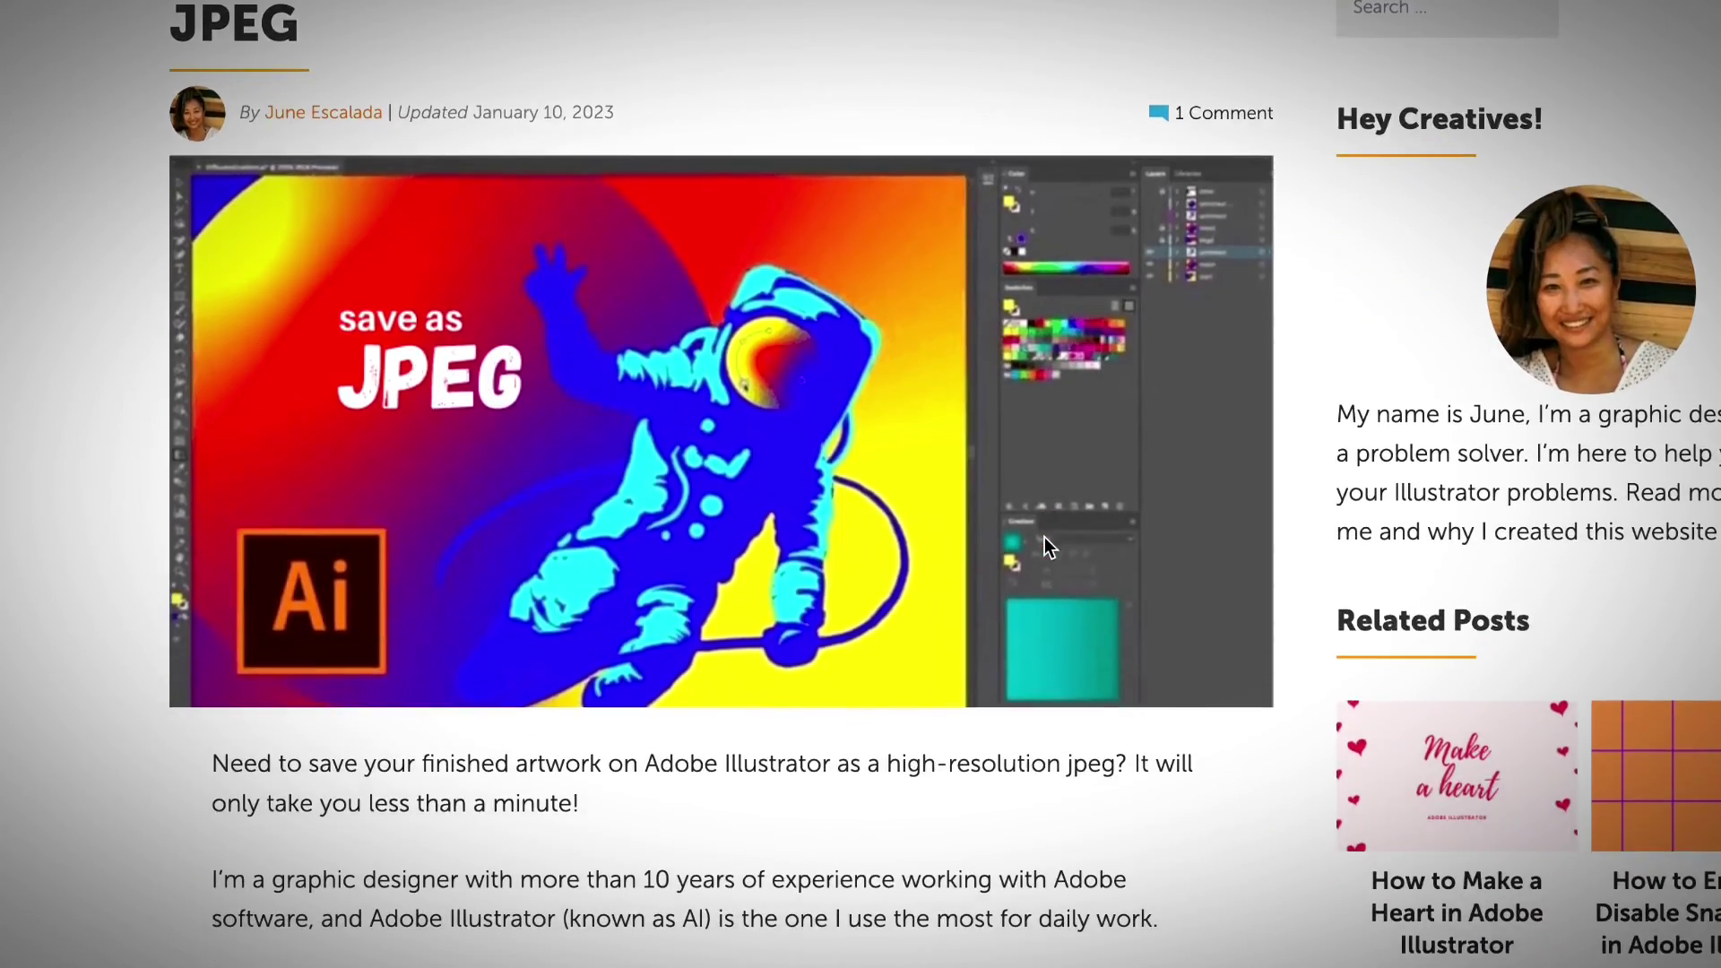
scroll(1045, 536, "down", 4)
scroll(1045, 536, "down", 5)
scroll(1048, 537, "down", 6)
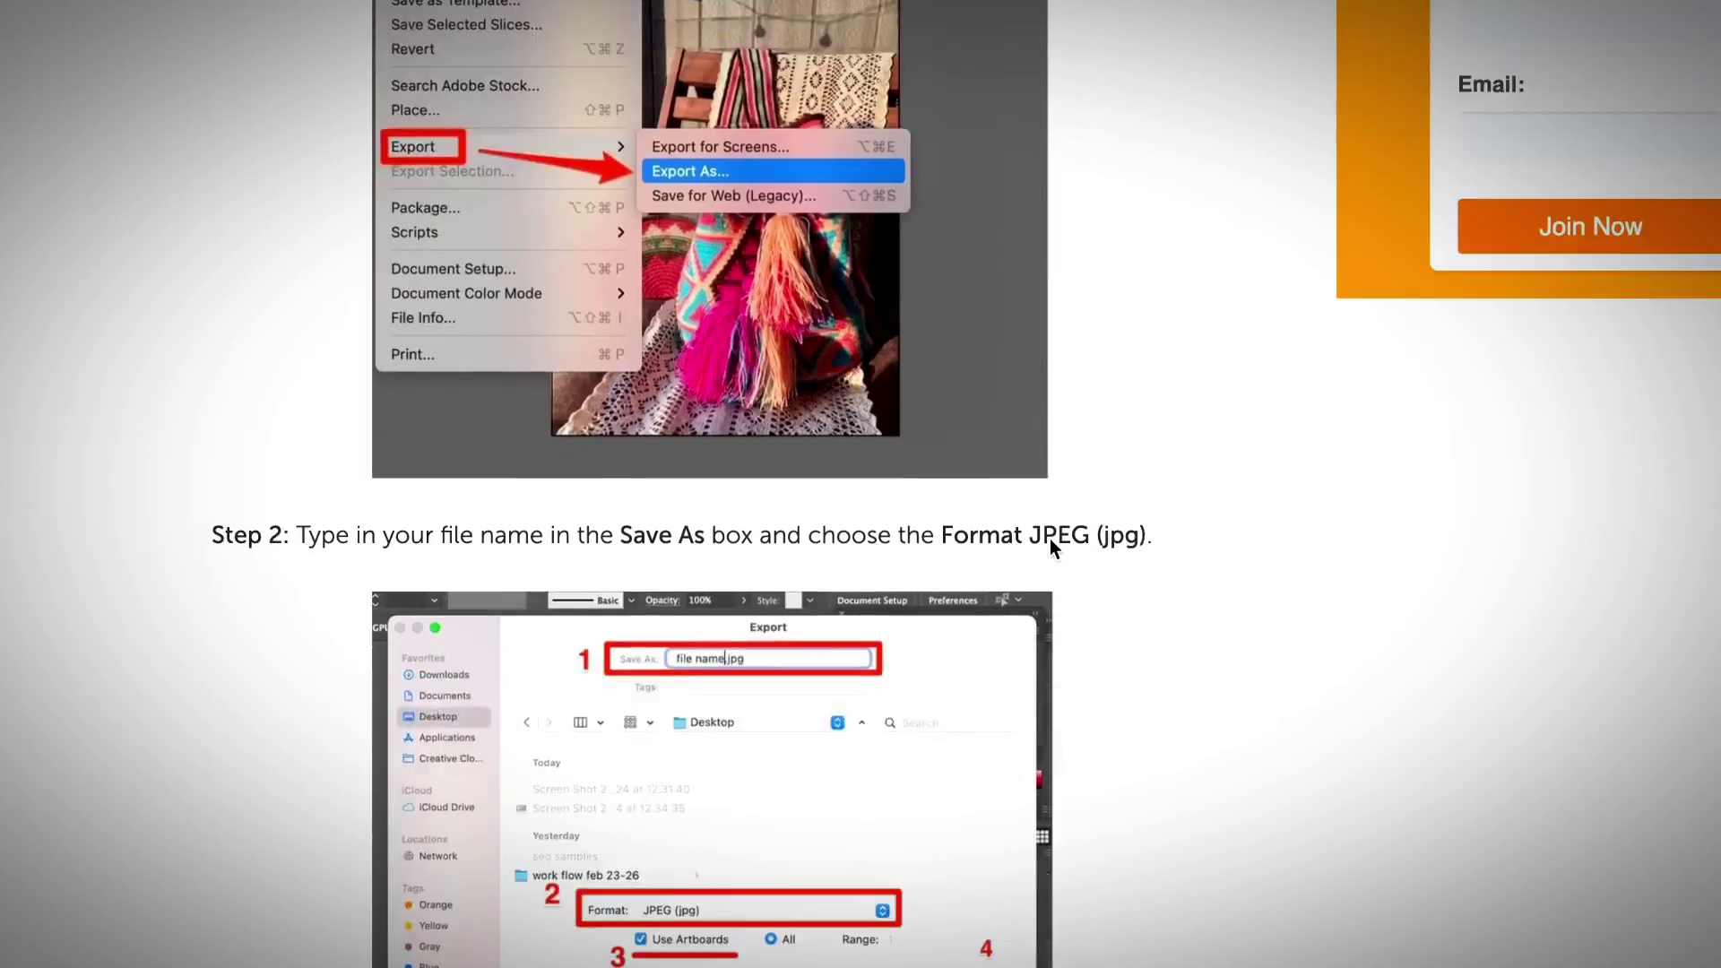
scroll(1050, 539, "down", 5)
scroll(1051, 540, "down", 5)
scroll(1052, 540, "down", 5)
scroll(1052, 539, "down", 5)
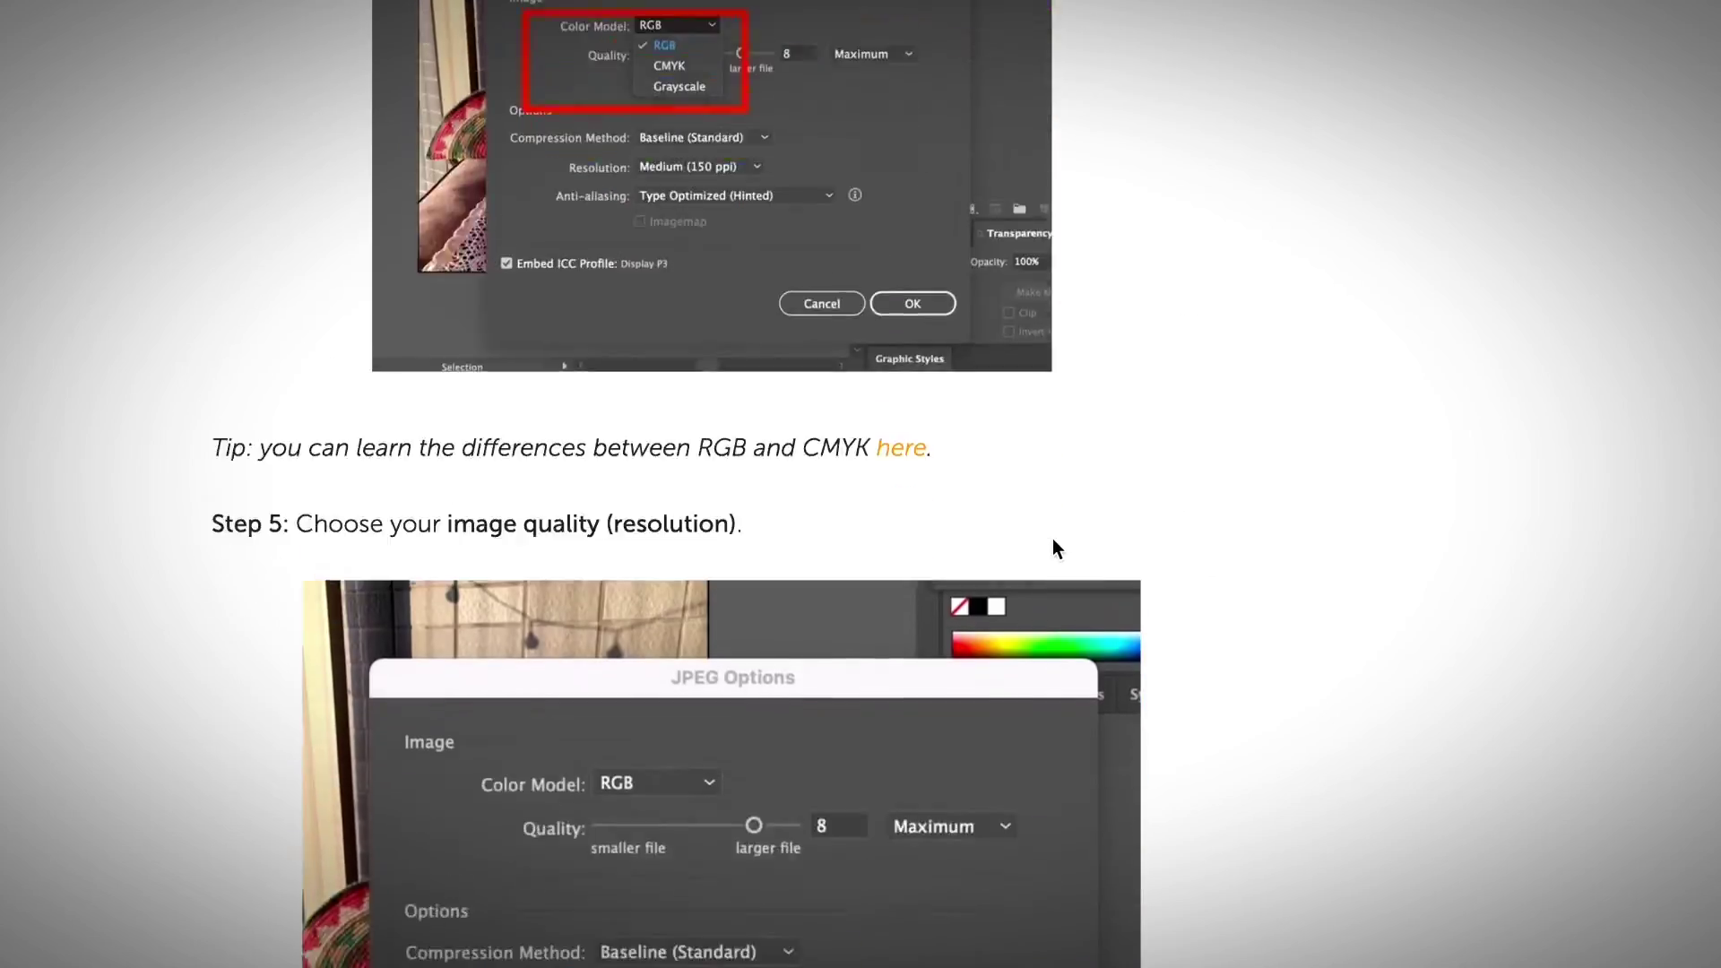
scroll(1052, 537, "down", 5)
scroll(1052, 538, "down", 5)
scroll(1053, 538, "down", 5)
scroll(1053, 537, "down", 5)
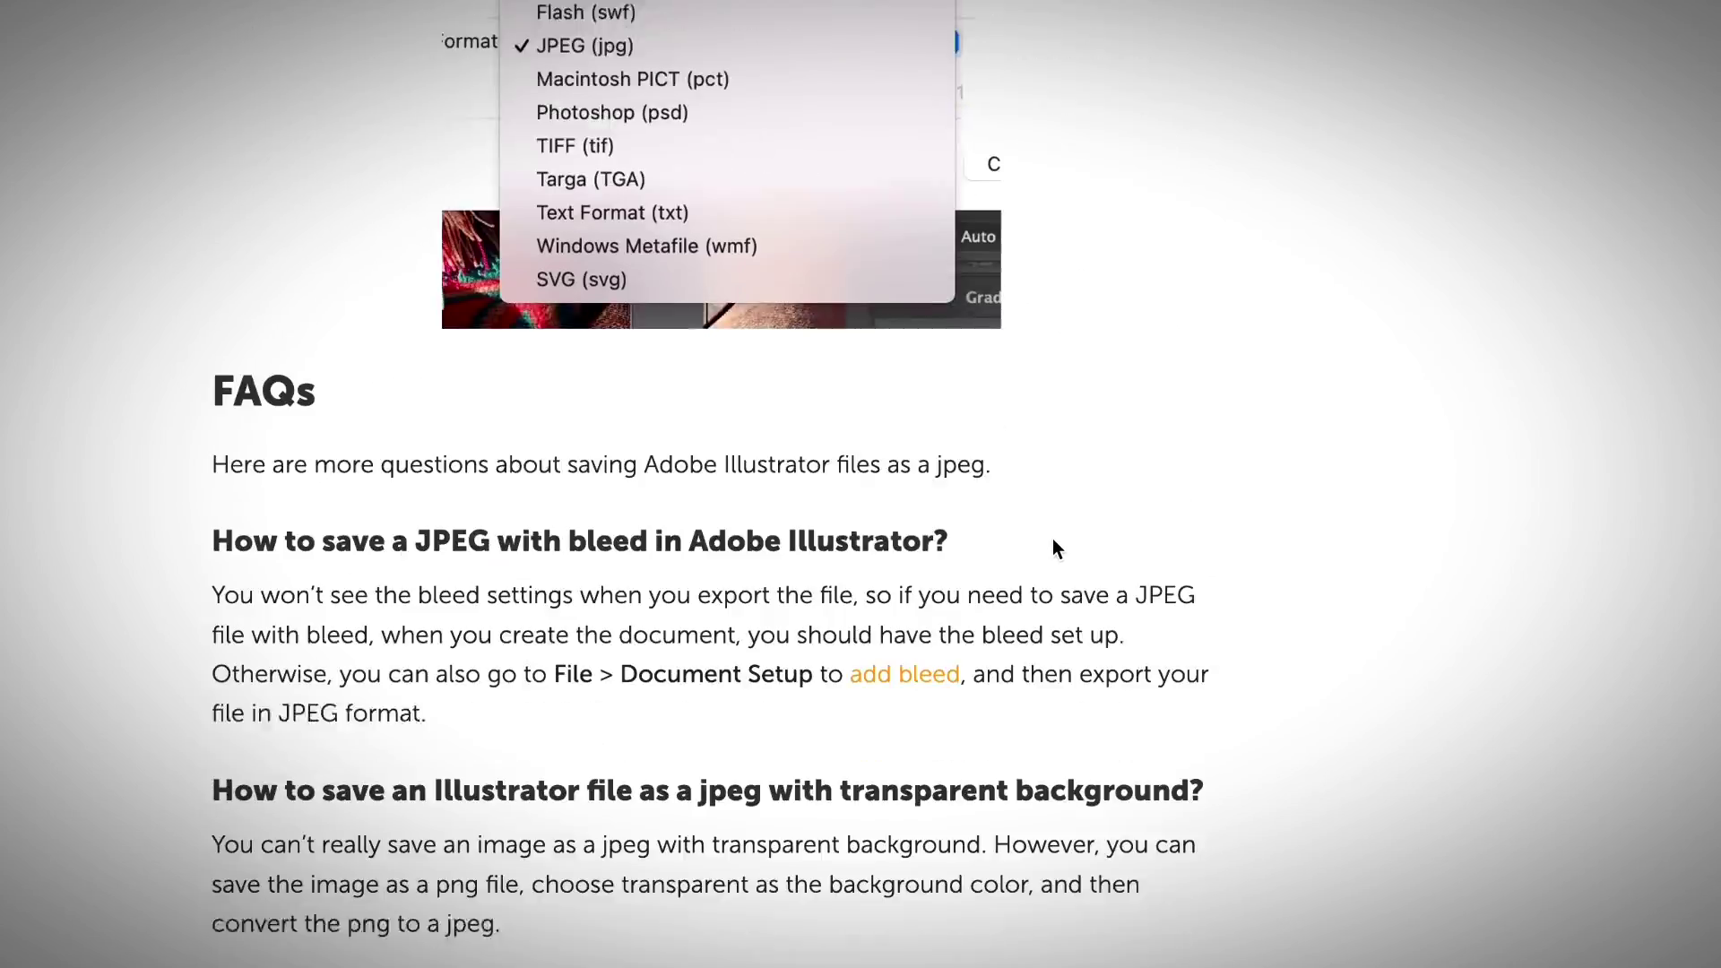